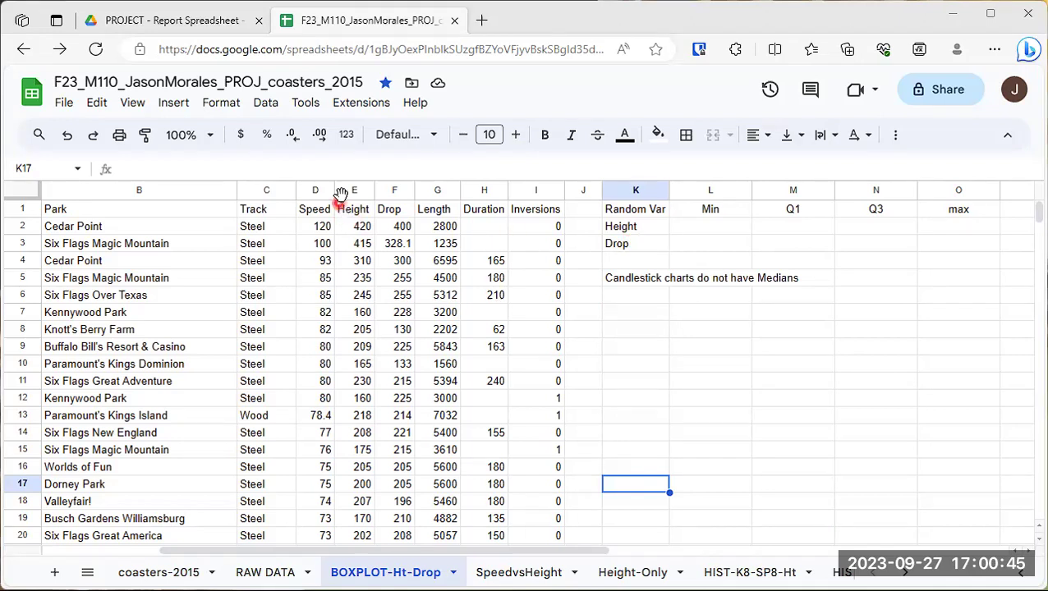
- Try to insert a candlestick chart from the Height and Drop columns E:F
{"action": "left_click_drag", "start_coordinate": [351, 196], "coordinate": [382, 194]}
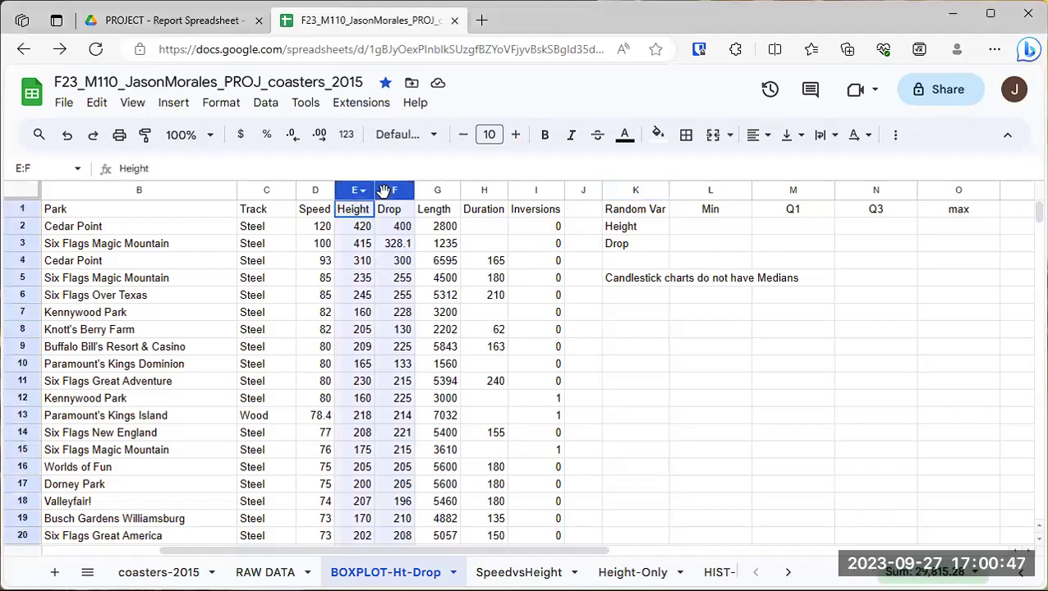
{"action": "left_click", "coordinate": [172, 103]}
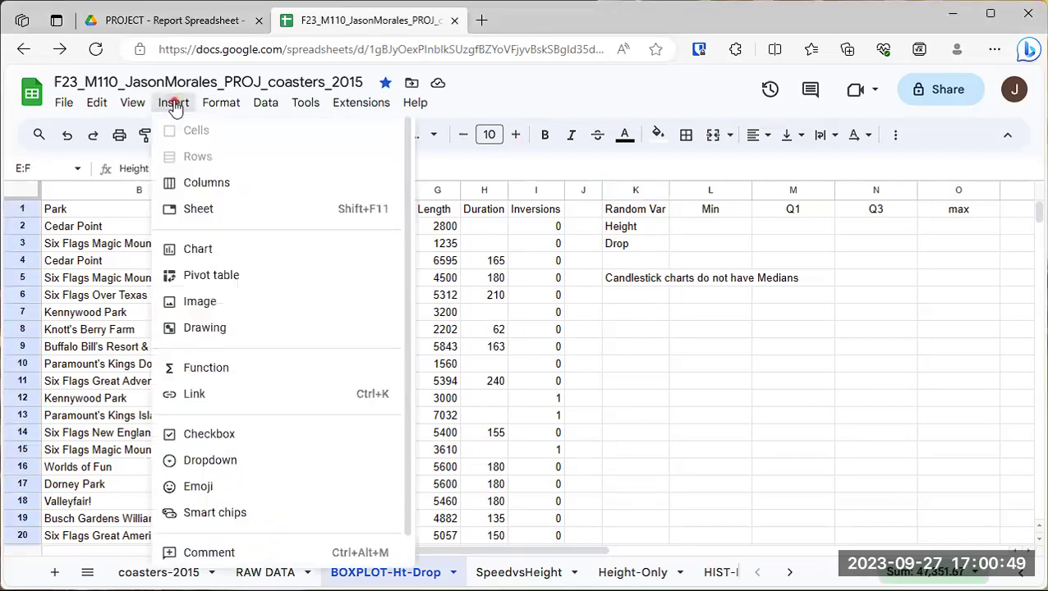
{"action": "left_click", "coordinate": [215, 250]}
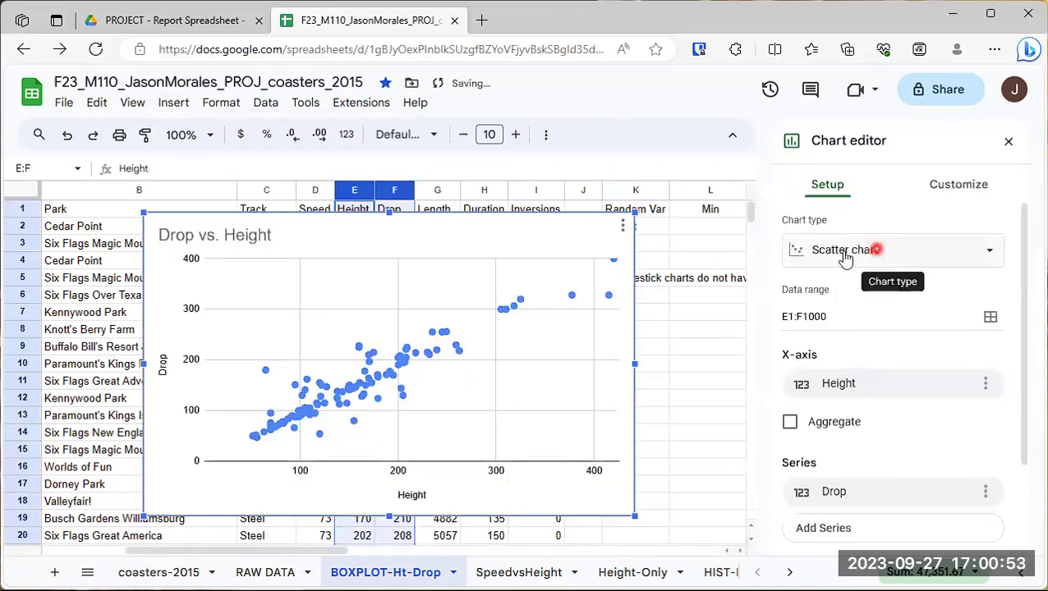
{"action": "left_click", "coordinate": [899, 255]}
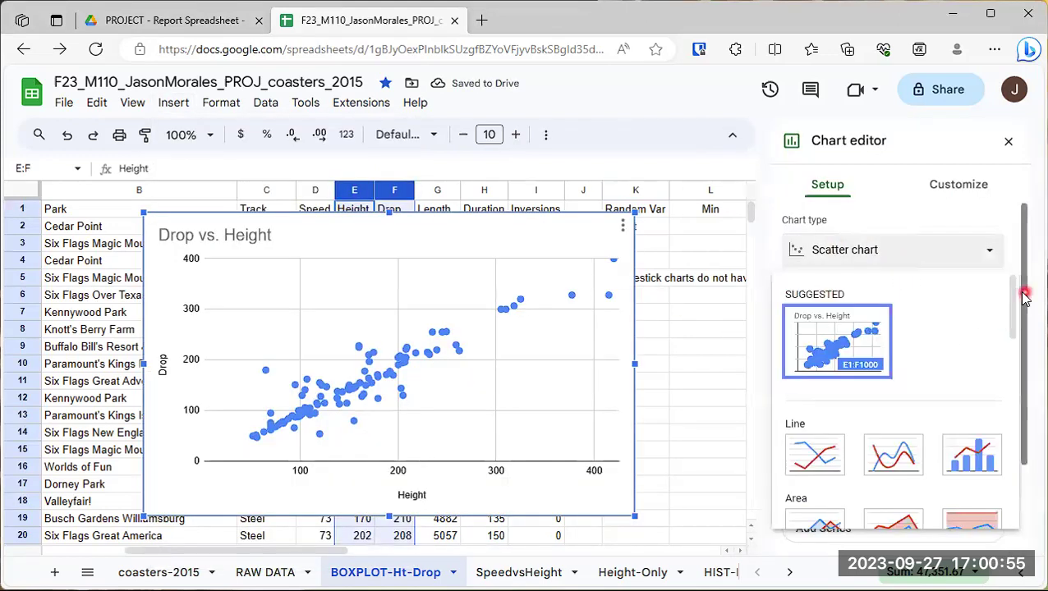
{"action": "left_click_drag", "start_coordinate": [1012, 288], "coordinate": [1007, 470]}
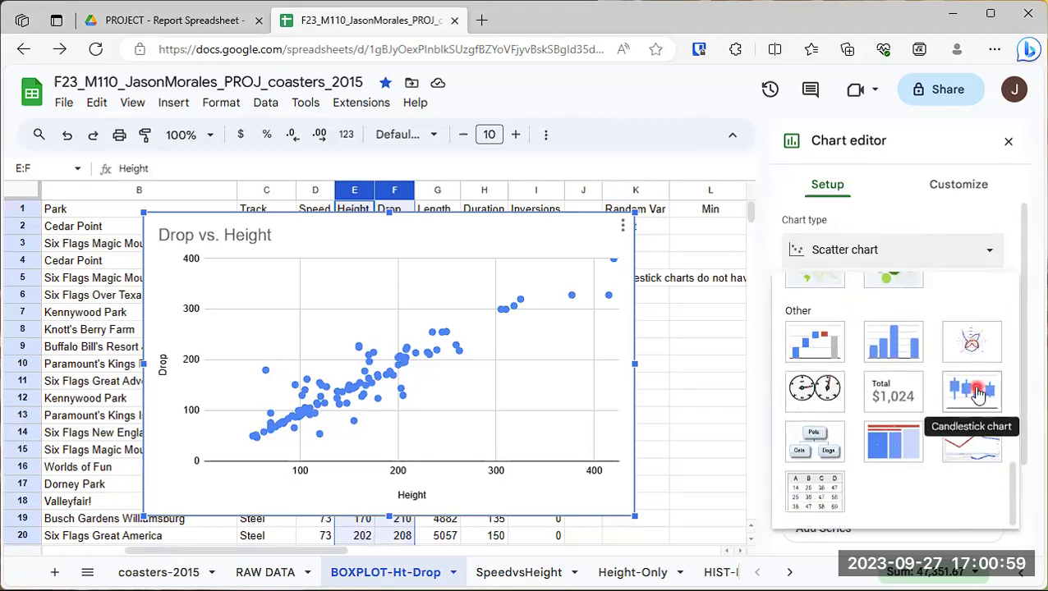
{"action": "left_click", "coordinate": [972, 392]}
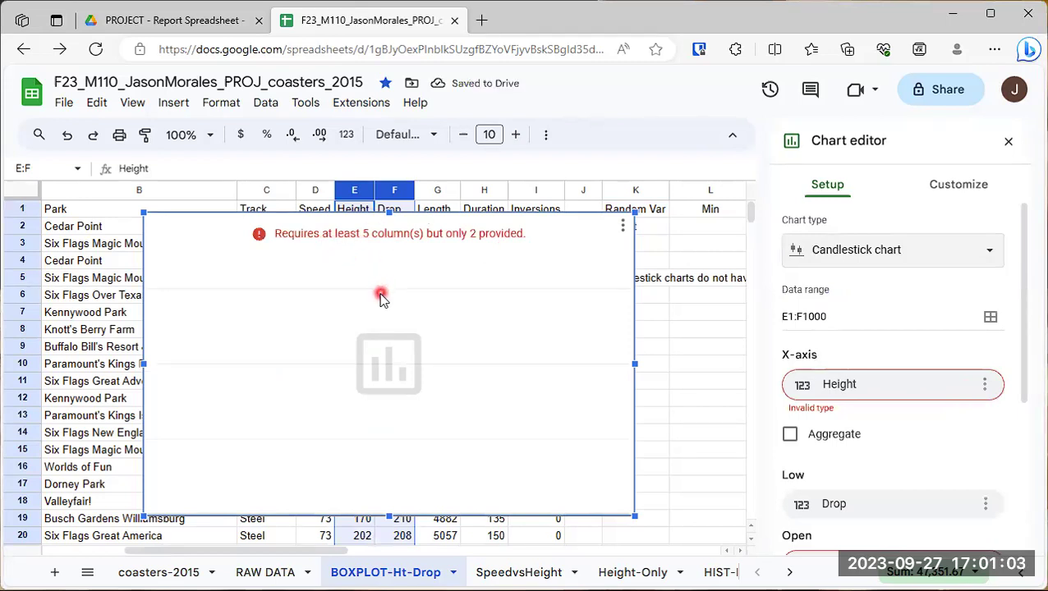
- Delete the candlestick chart from the BOXPLOT-Ht-Drop sheet
{"action": "left_click", "coordinate": [621, 230]}
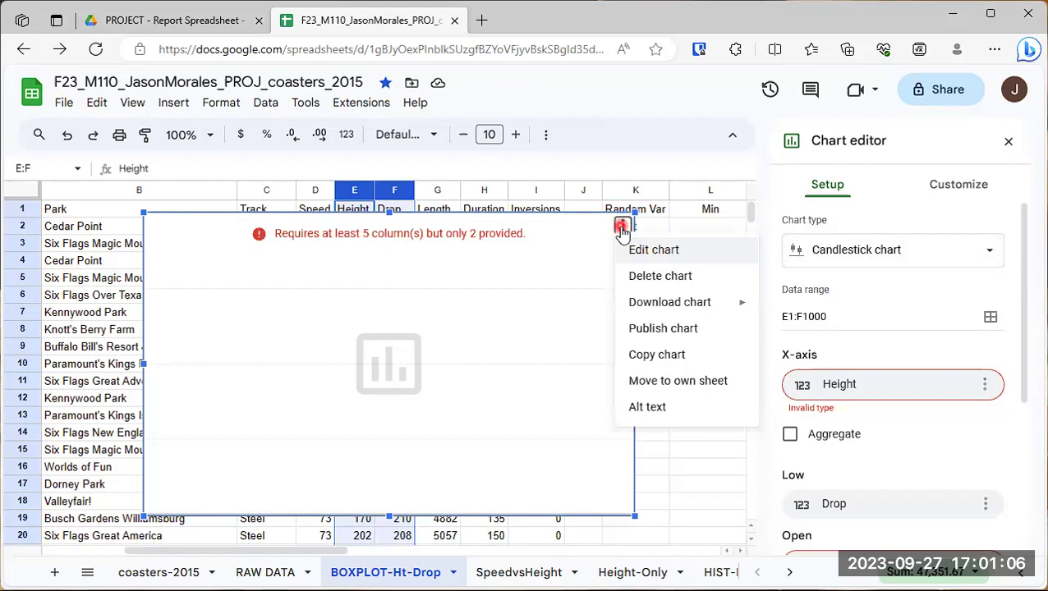
{"action": "left_click", "coordinate": [643, 278]}
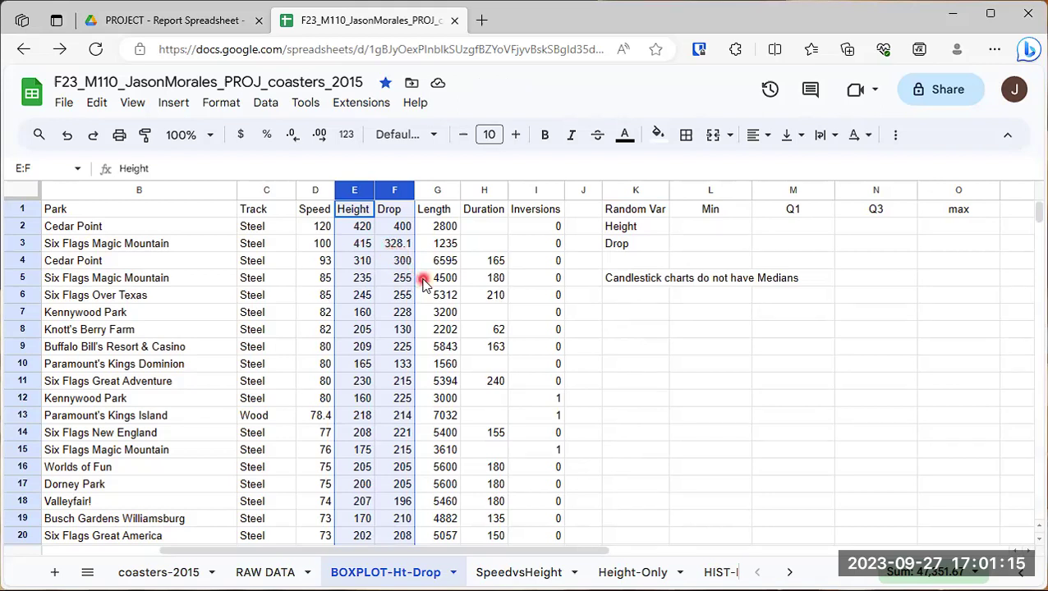
{"action": "left_click", "coordinate": [692, 230]}
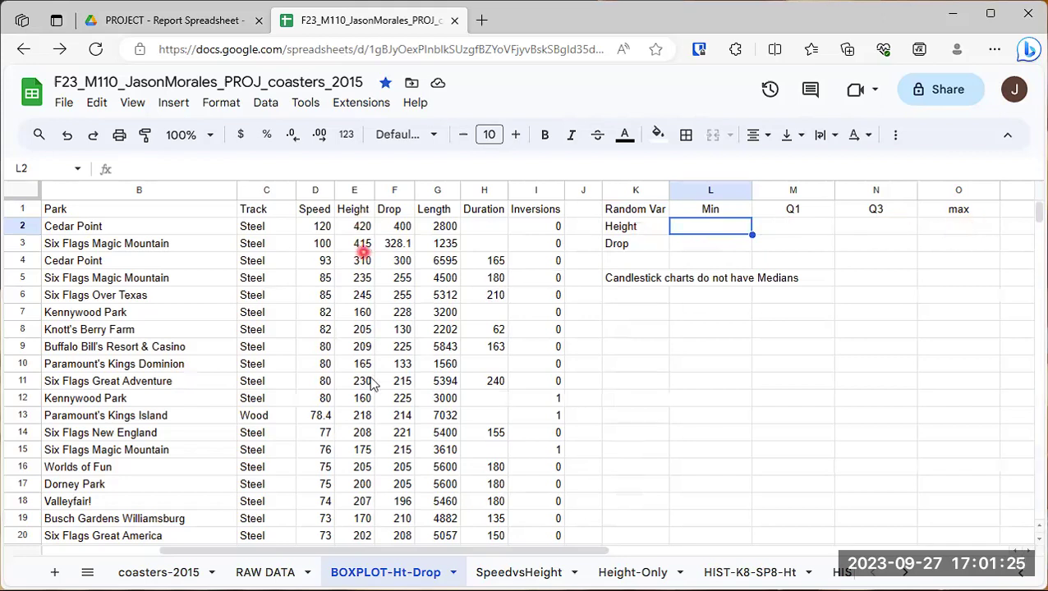
{"action": "left_click", "coordinate": [629, 227]}
{"action": "left_click_drag", "start_coordinate": [630, 230], "coordinate": [957, 228]}
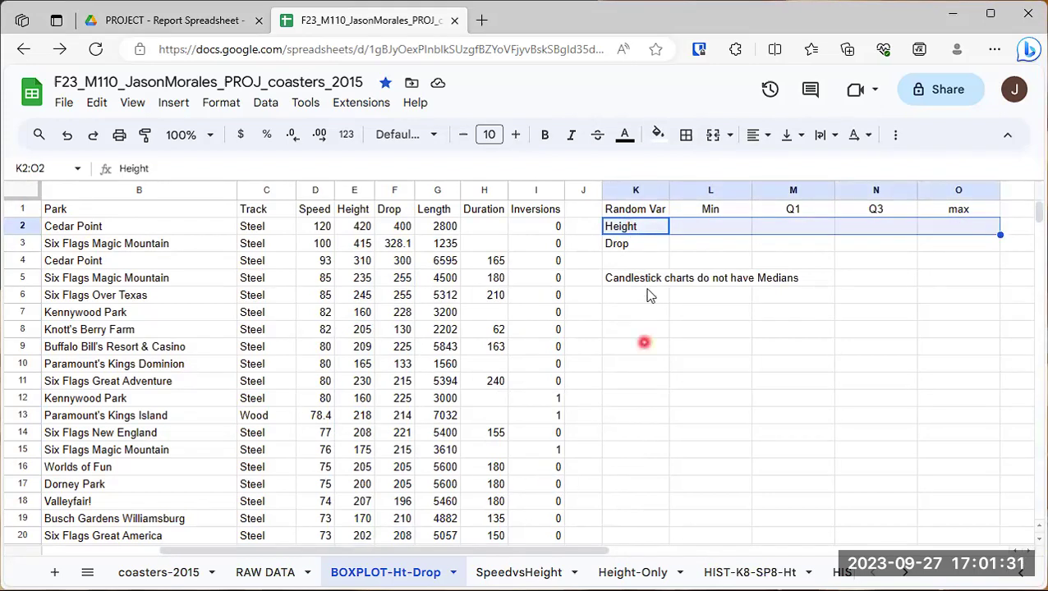
{"action": "left_click", "coordinate": [637, 244]}
{"action": "left_click_drag", "start_coordinate": [709, 253], "coordinate": [953, 248]}
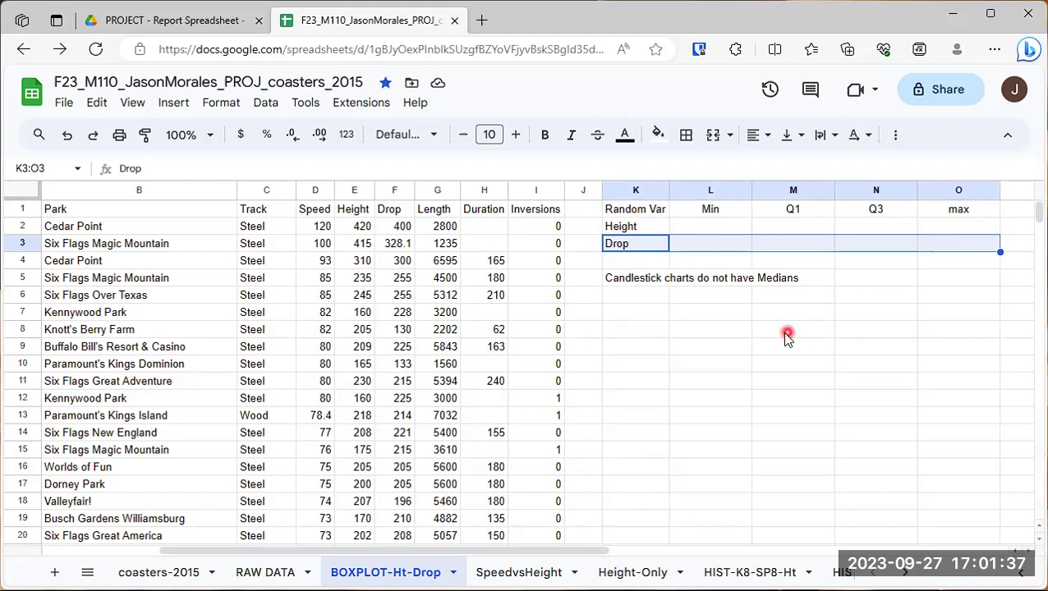
{"action": "left_click", "coordinate": [702, 297]}
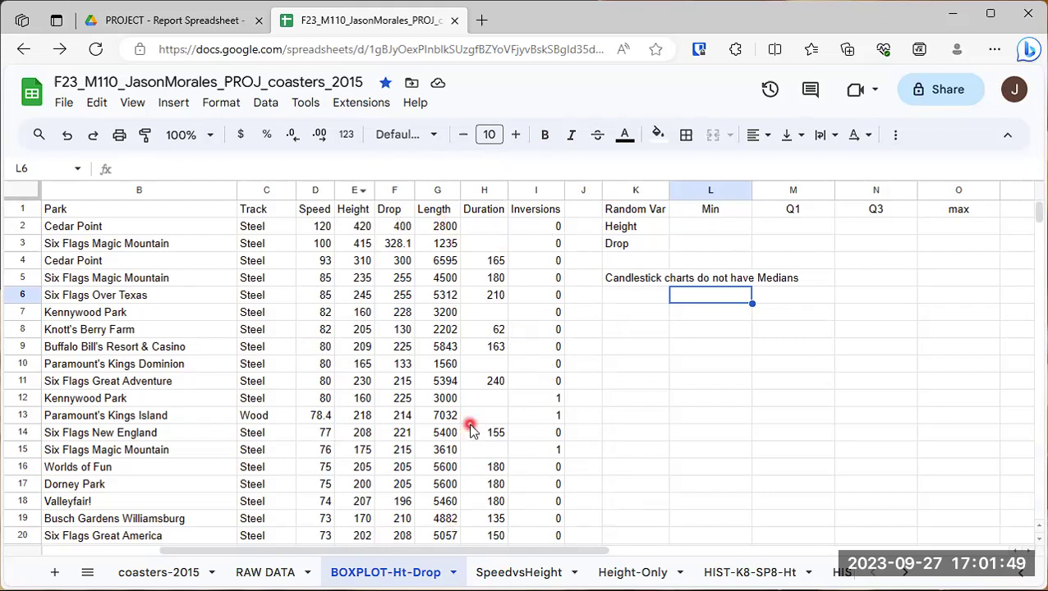
- Duplicate the RAW DATA sheet
{"action": "left_click", "coordinate": [265, 573]}
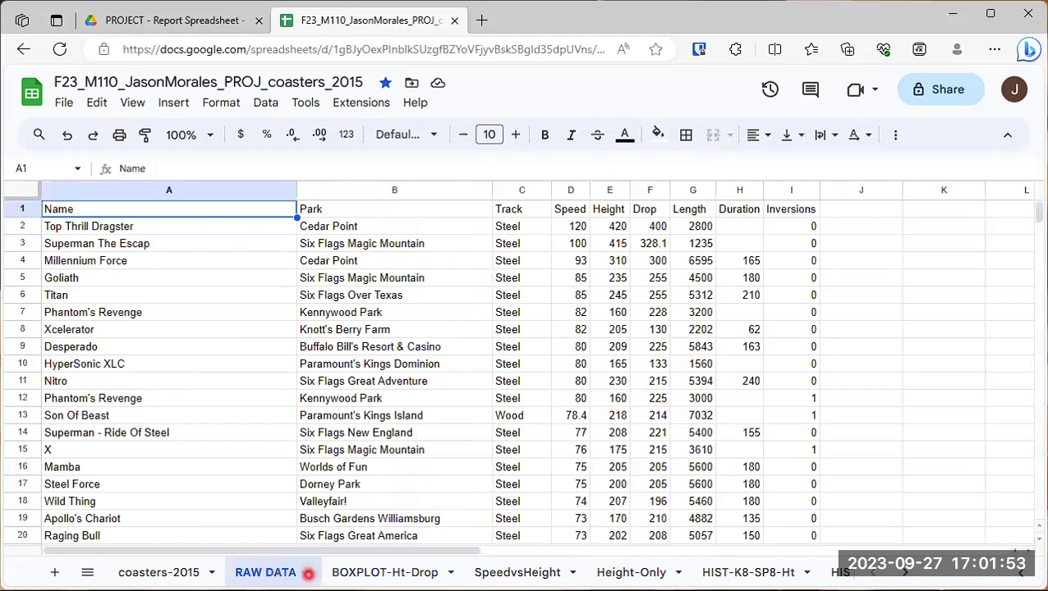
{"action": "left_click", "coordinate": [308, 574]}
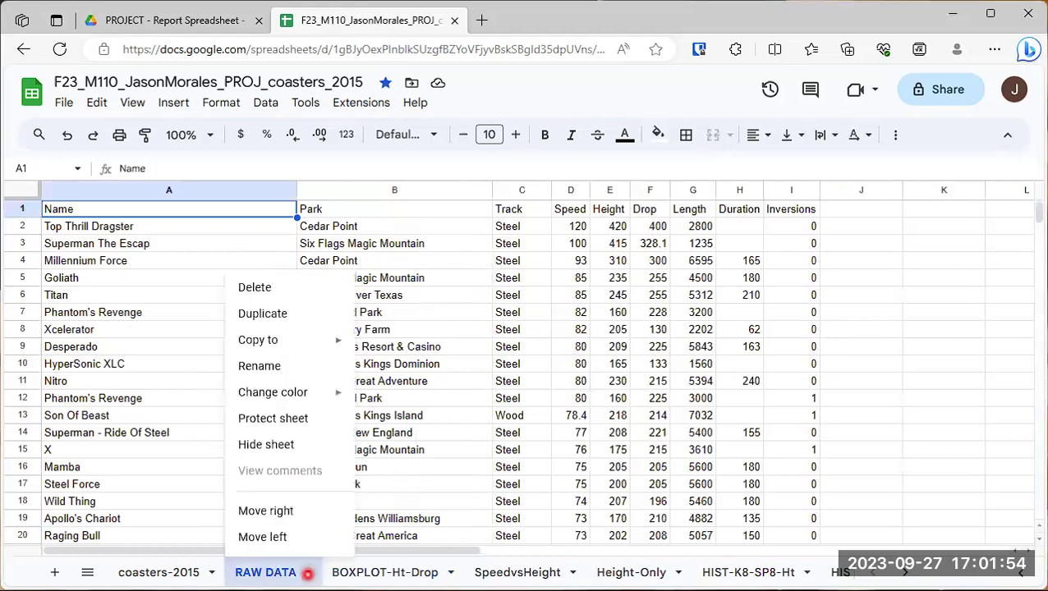
{"action": "left_click", "coordinate": [288, 315]}
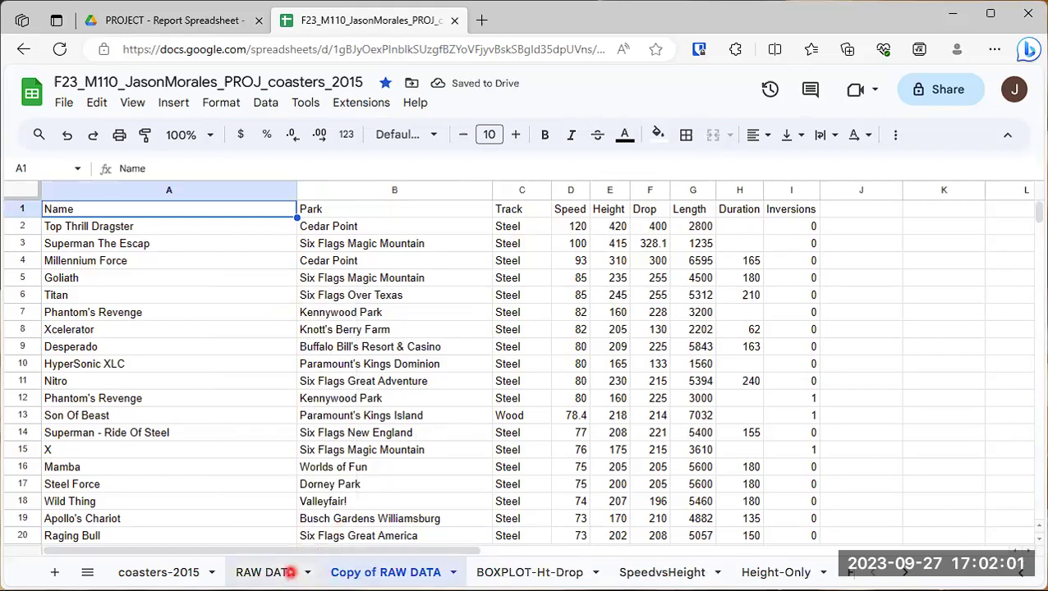
- Rename the duplicated RAW DATA sheet as BOXPLOT-ht-
{"action": "double_click", "coordinate": [399, 574]}
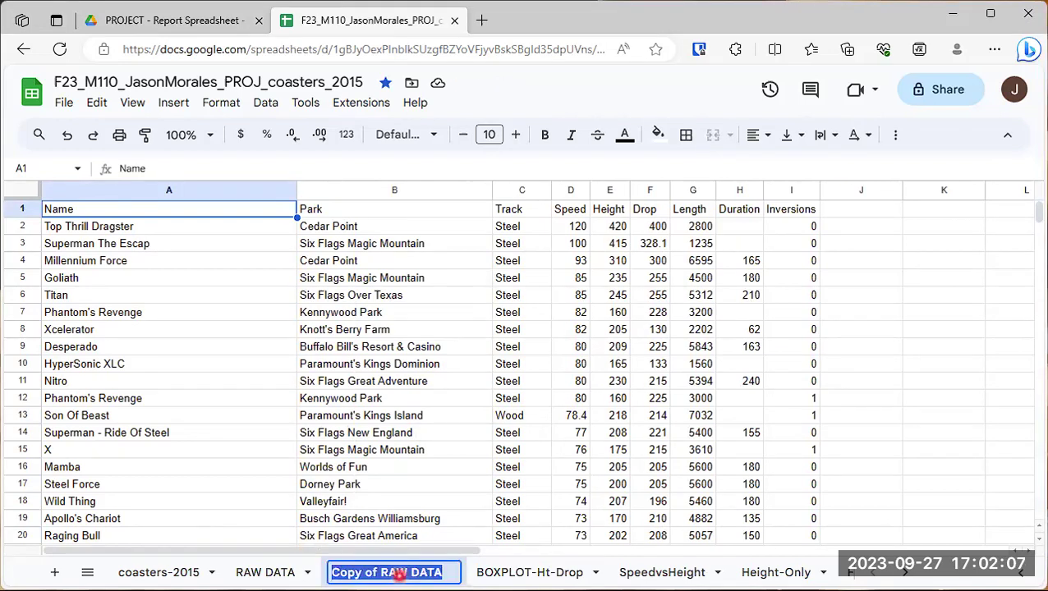
{"action": "type", "text": "B"}
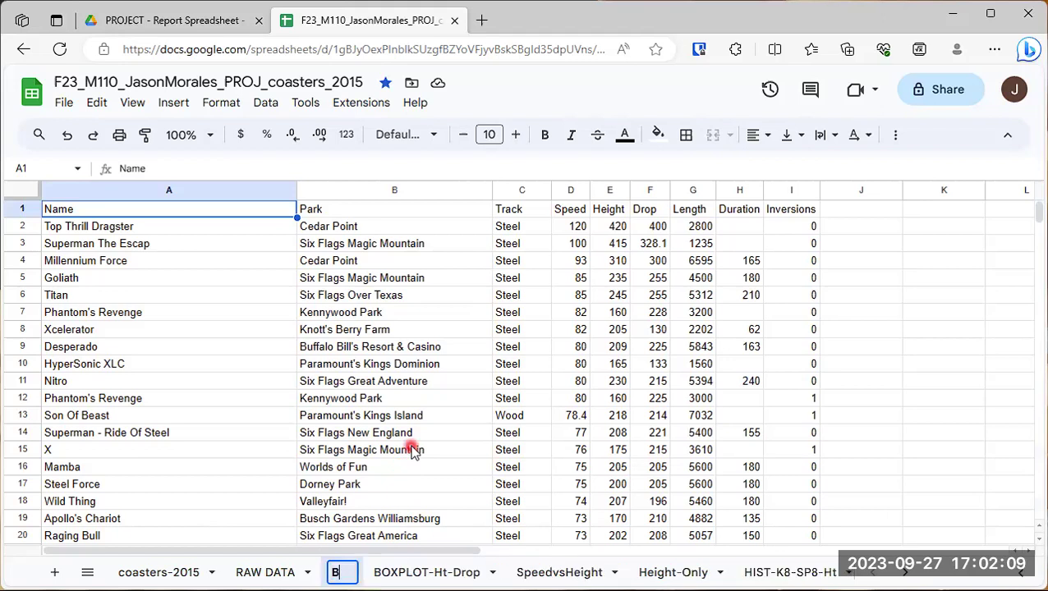
{"action": "type", "text": "OXPLOT-ht-drop"}
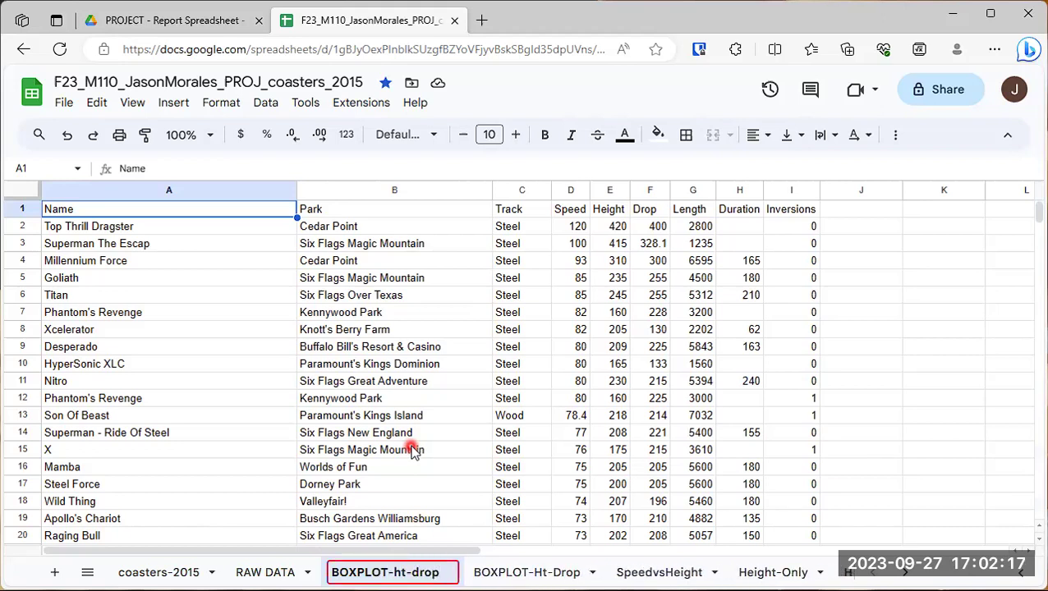
{"action": "key", "text": "BackSpace"}
{"action": "key", "text": "BackSpace"}
{"action": "key", "text": "BackSpace"}
{"action": "key", "text": "BackSpace"}
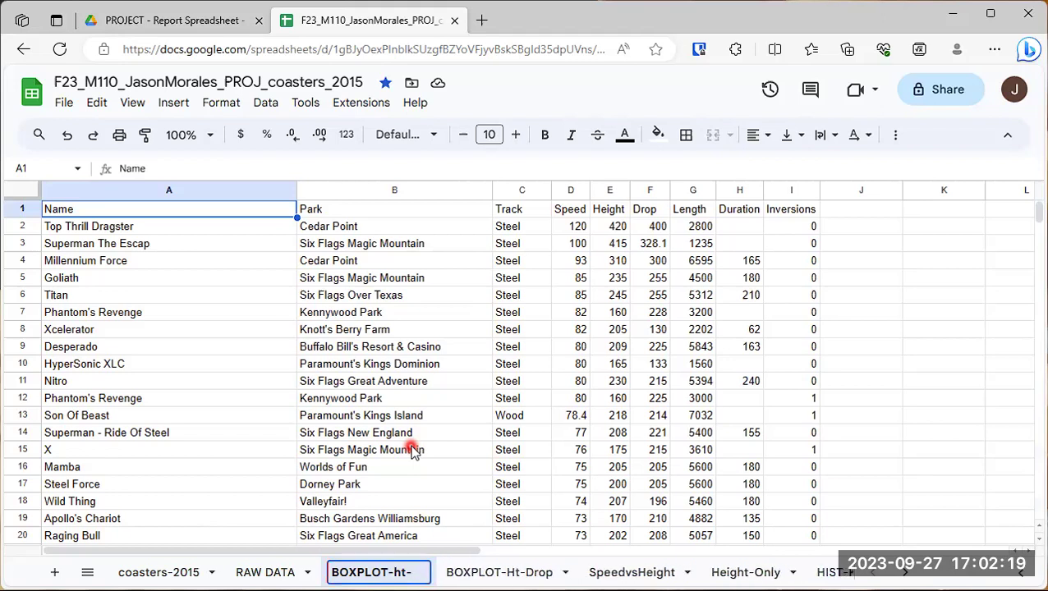
{"action": "key", "text": "Return"}
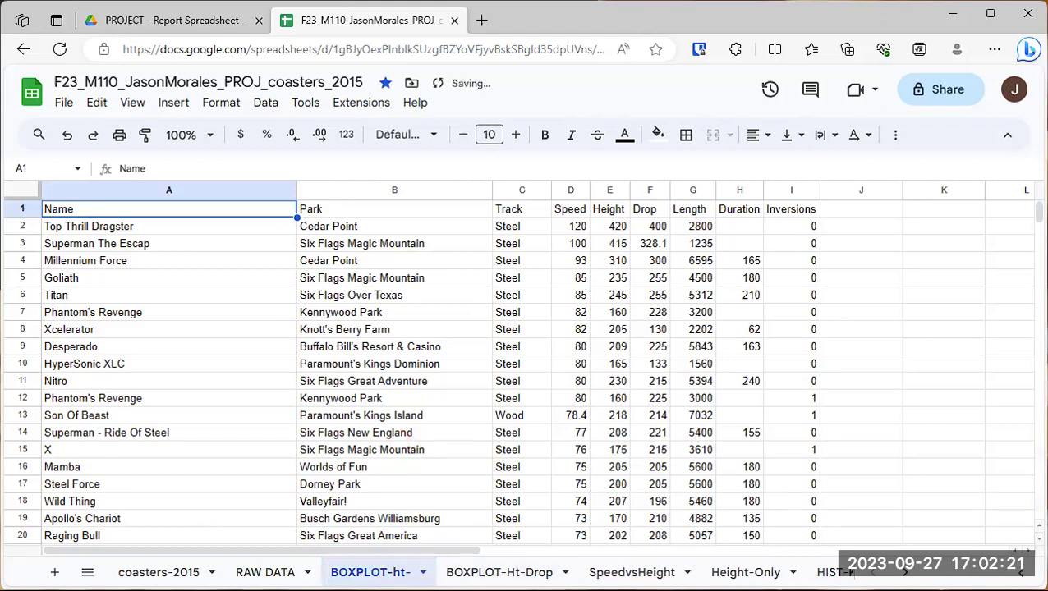
- Delete the BOXPLOT-ht- sheet and return to the BOXPLOT-Ht-Drop sheet
{"action": "left_click", "coordinate": [417, 570]}
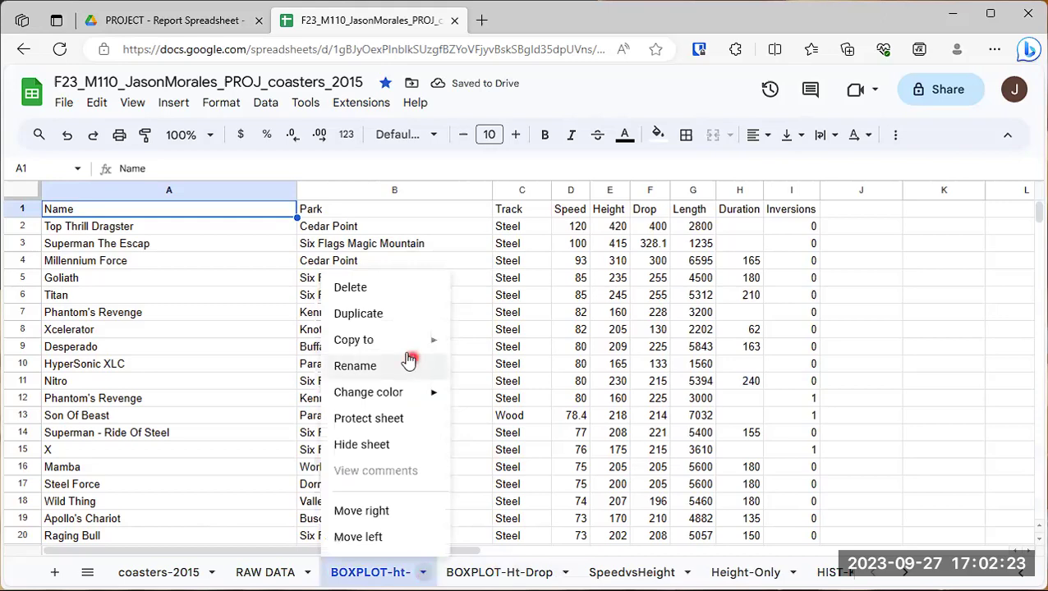
{"action": "left_click", "coordinate": [385, 294]}
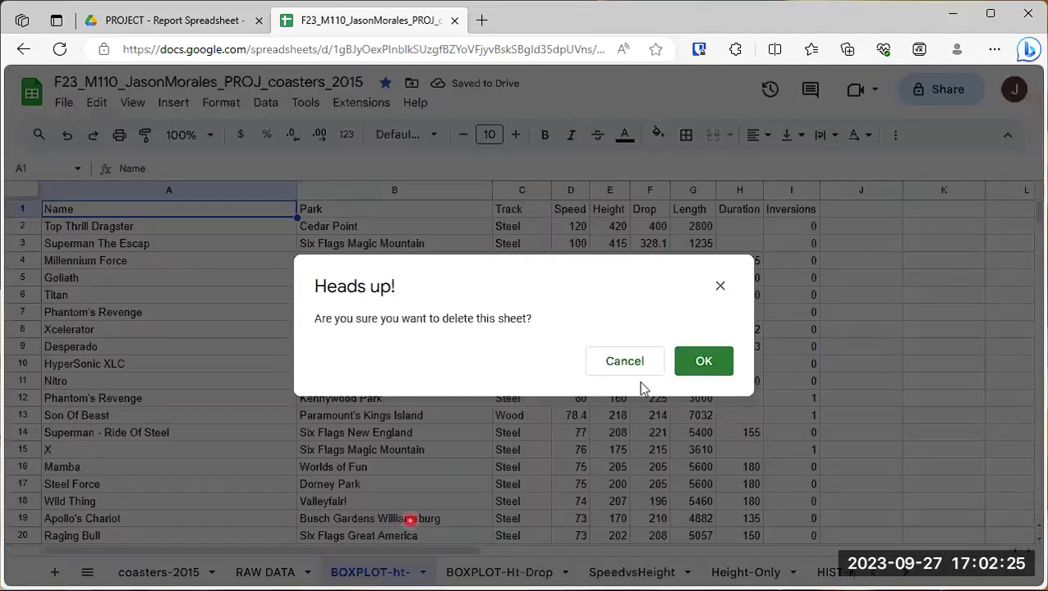
{"action": "left_click", "coordinate": [702, 364]}
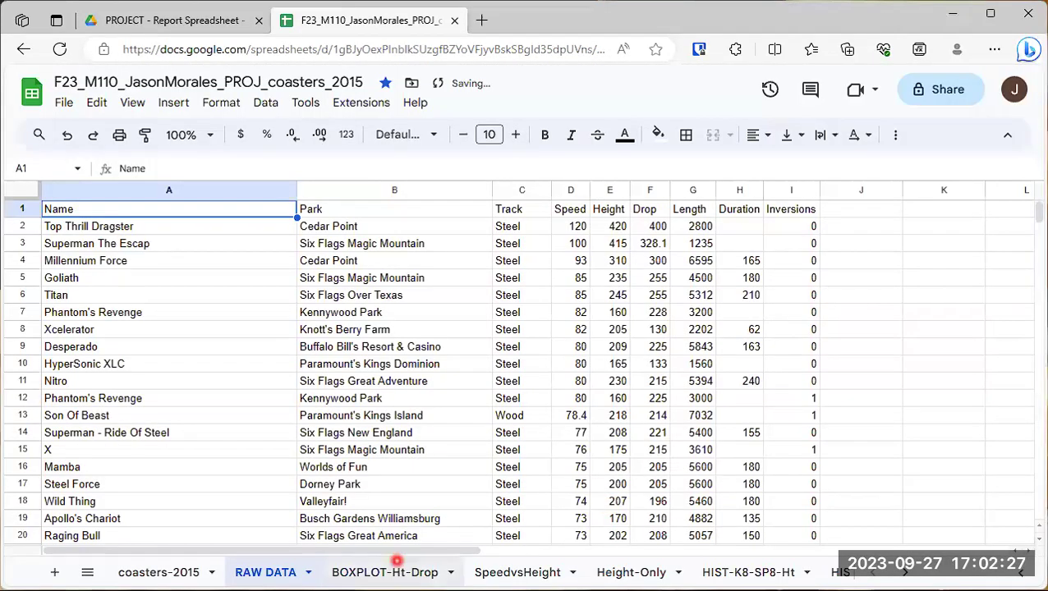
{"action": "left_click", "coordinate": [391, 572]}
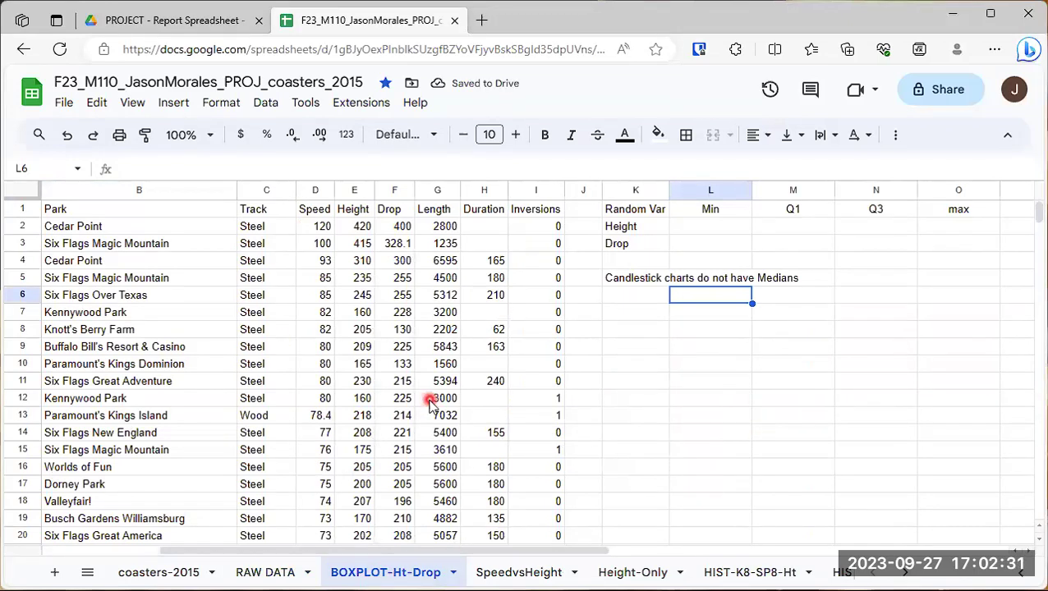
- Enter the summary table headers Min, Q1, Q3 and max in cells L1 to O1, beside Random Var
{"action": "left_click", "coordinate": [642, 212]}
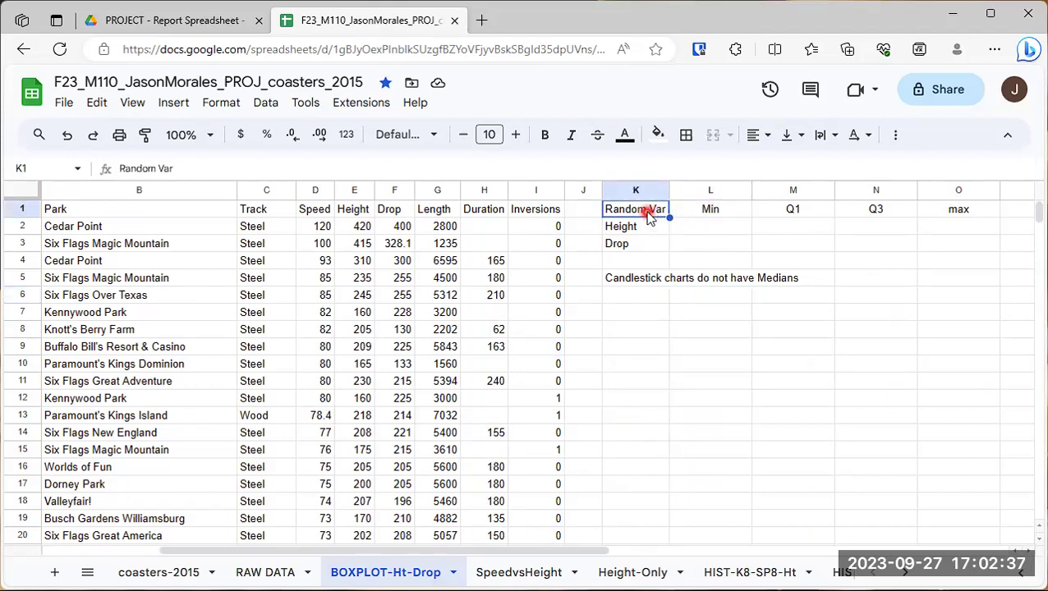
{"action": "left_click", "coordinate": [699, 212]}
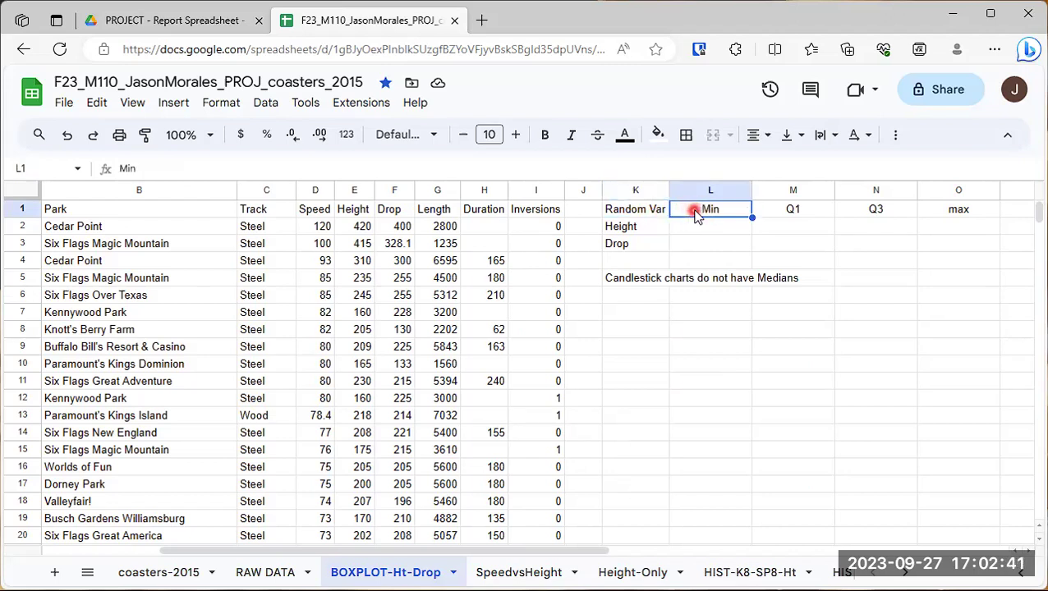
{"action": "type", "text": "Min"}
{"action": "key", "text": "Tab"}
{"action": "type", "text": "Q"}
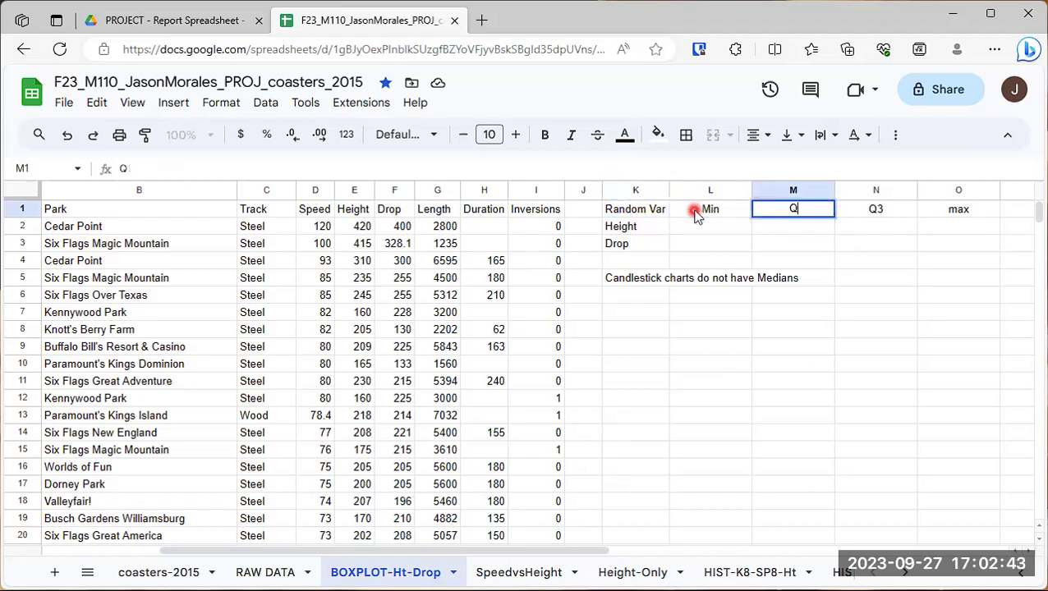
{"action": "key", "text": "Tab"}
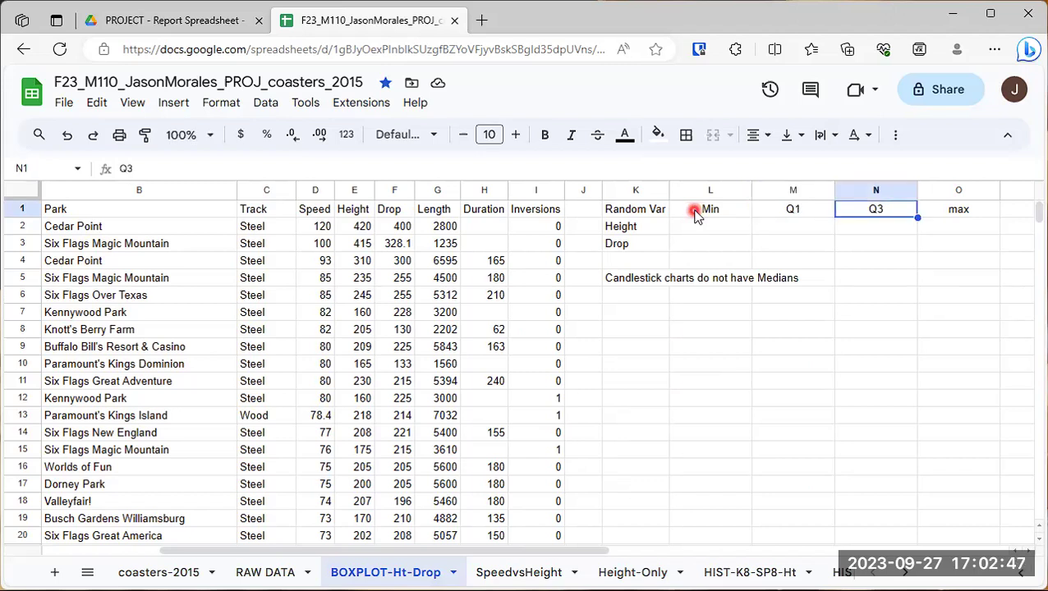
{"action": "key", "text": "Tab"}
{"action": "type", "text": "max"}
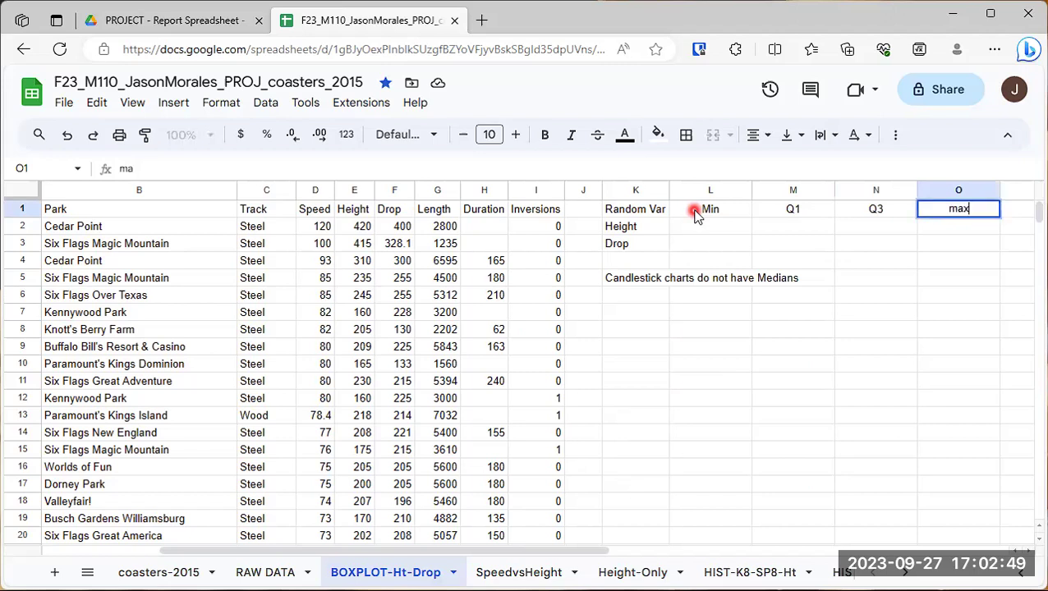
{"action": "left_click", "coordinate": [688, 226]}
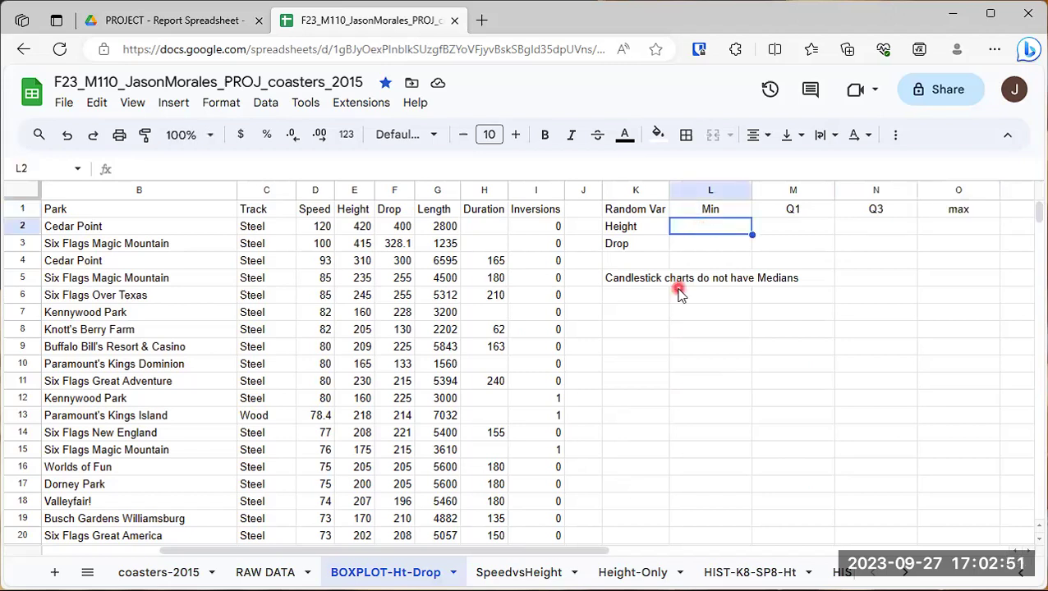
{"action": "left_click", "coordinate": [629, 283]}
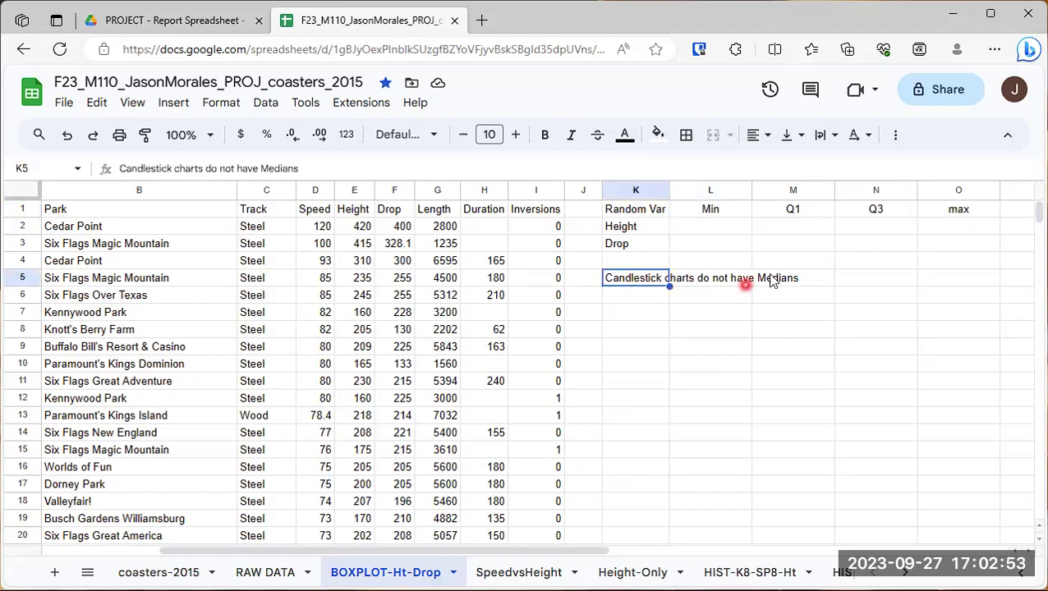
{"action": "left_click", "coordinate": [651, 301]}
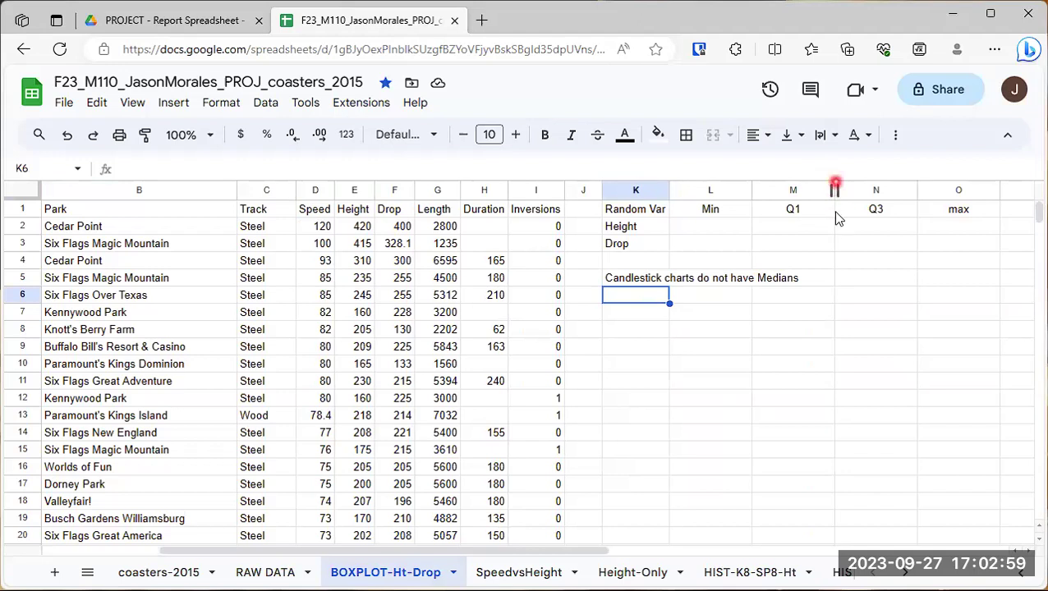
- Start a MIN formula in cell L2, the Min cell of the Height row
{"action": "left_click", "coordinate": [702, 233]}
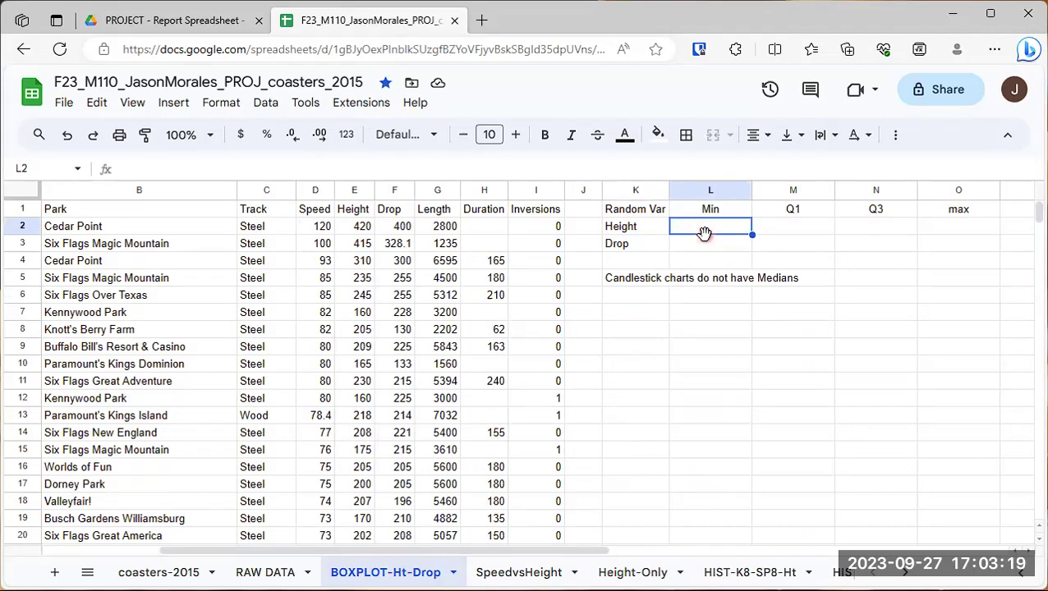
{"action": "left_click", "coordinate": [704, 235]}
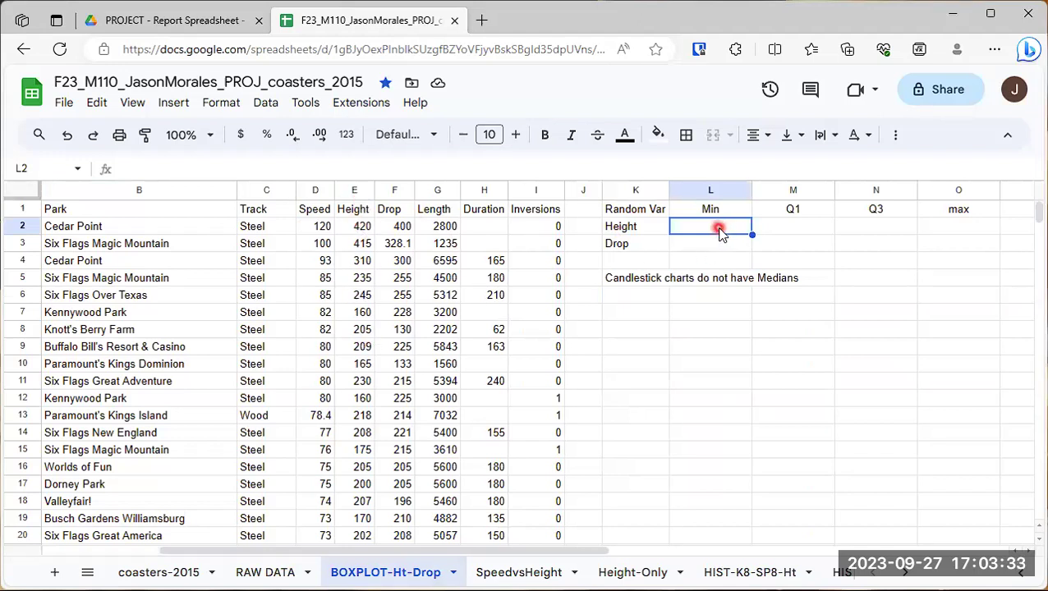
{"action": "type", "text": "="}
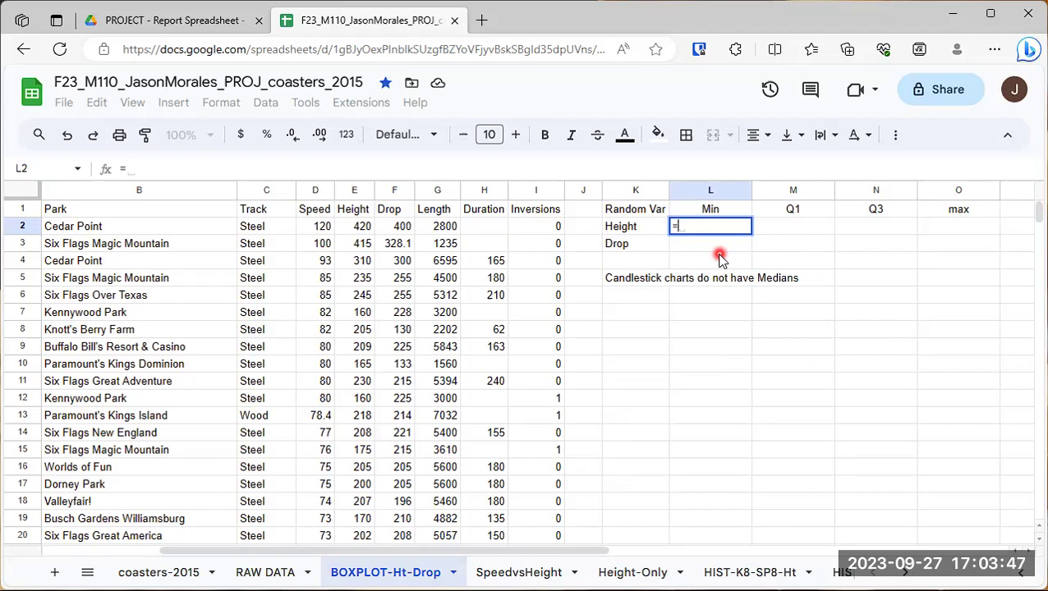
{"action": "type", "text": "min"}
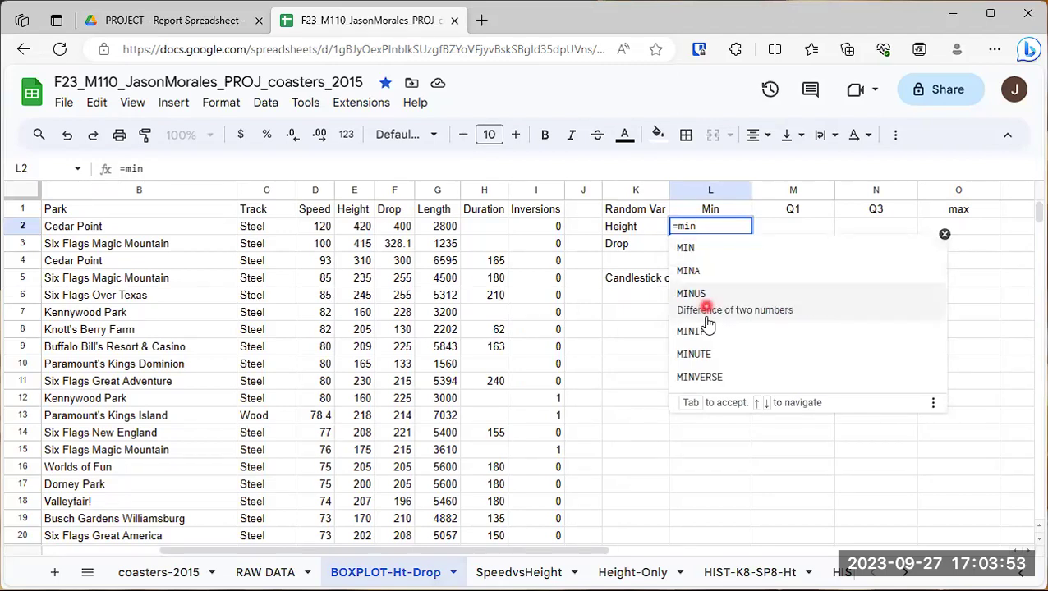
{"action": "left_click", "coordinate": [716, 260]}
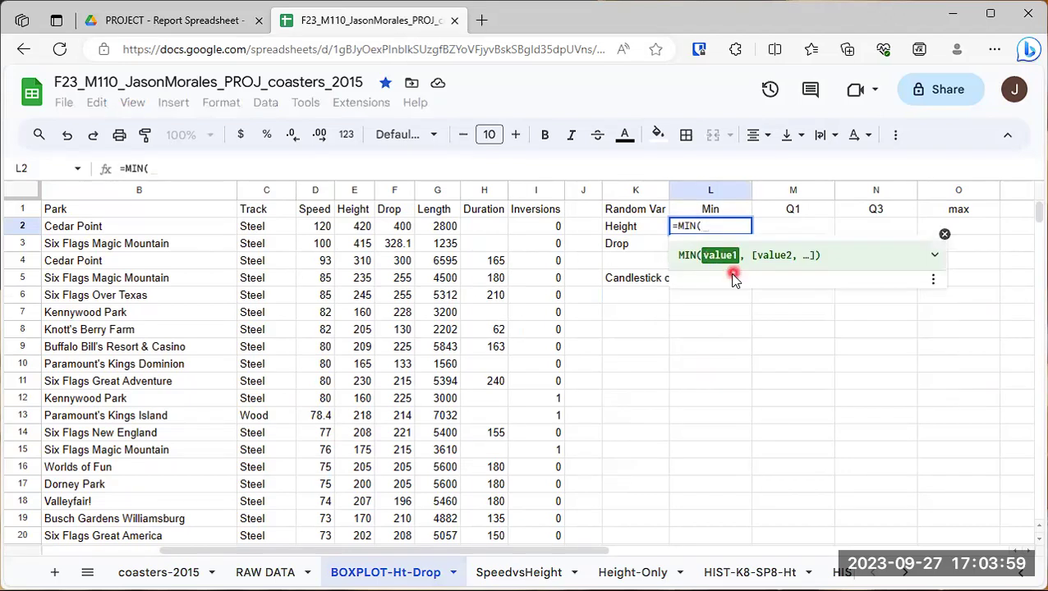
{"action": "left_click", "coordinate": [735, 258]}
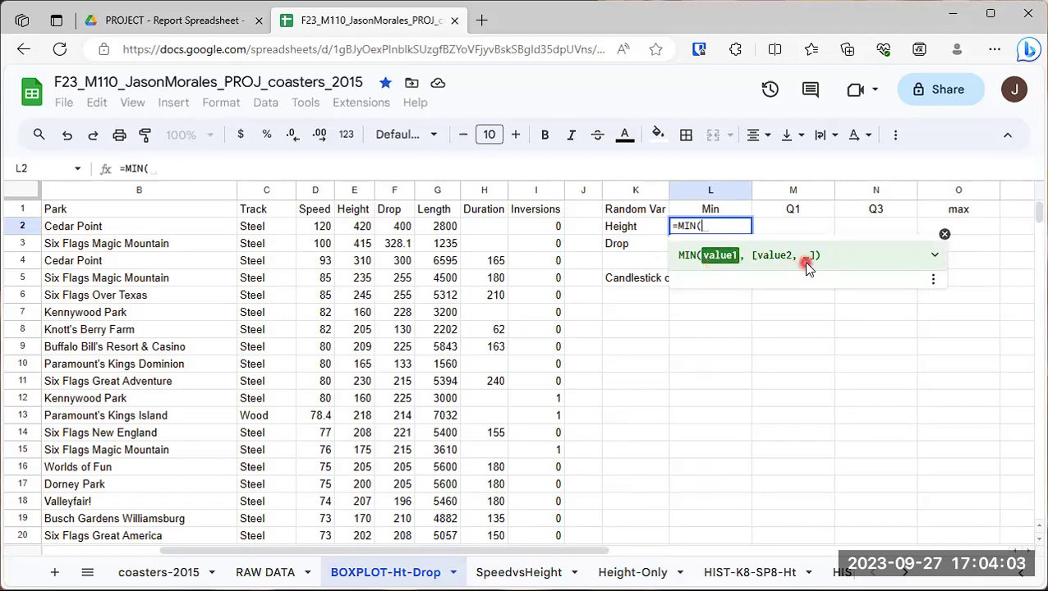
- Give the MIN formula in L2 the Height data range E2:E242 and complete it
{"action": "left_click", "coordinate": [649, 266]}
{"action": "left_click", "coordinate": [361, 226]}
{"action": "left_click", "coordinate": [359, 230]}
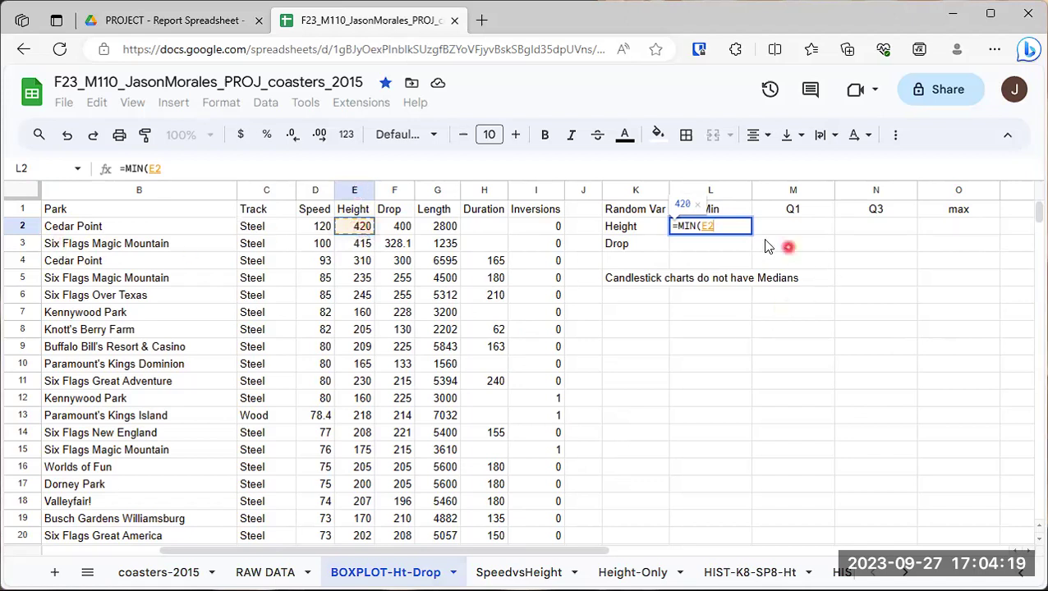
{"action": "double_click", "coordinate": [713, 228]}
{"action": "left_click", "coordinate": [381, 261]}
{"action": "left_click", "coordinate": [361, 227]}
{"action": "mouse_move", "coordinate": [357, 234]}
{"action": "left_mouse_down"}
{"action": "mouse_move", "coordinate": [363, 526]}
{"action": "mouse_move", "coordinate": [361, 230]}
{"action": "mouse_move", "coordinate": [361, 291]}
{"action": "left_mouse_up"}
{"action": "scroll", "coordinate": [361, 294], "scroll_direction": "down", "scroll_amount": 10}
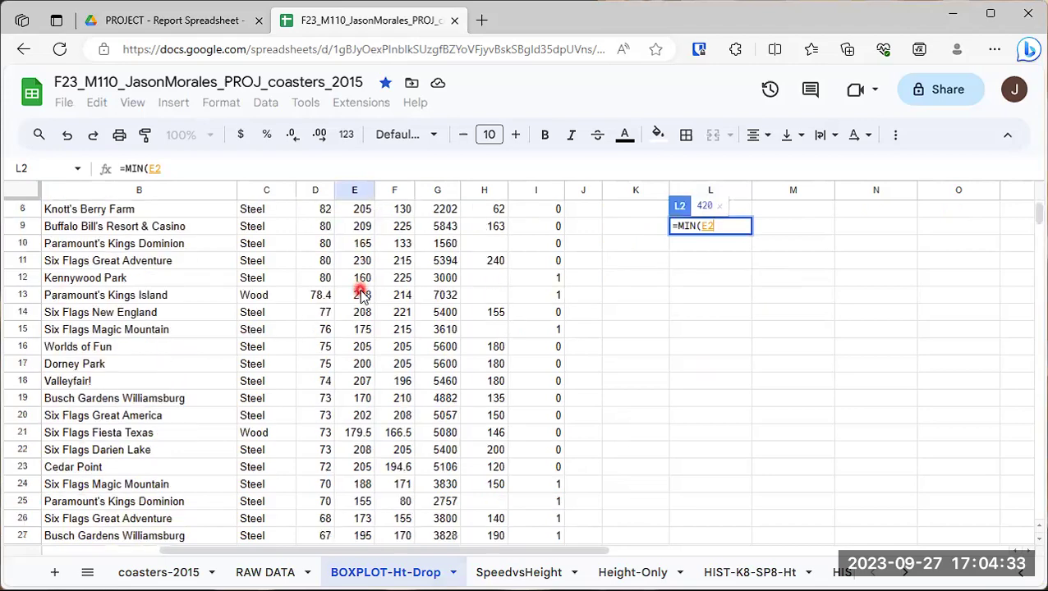
{"action": "scroll", "coordinate": [361, 302], "scroll_direction": "down", "scroll_amount": 10}
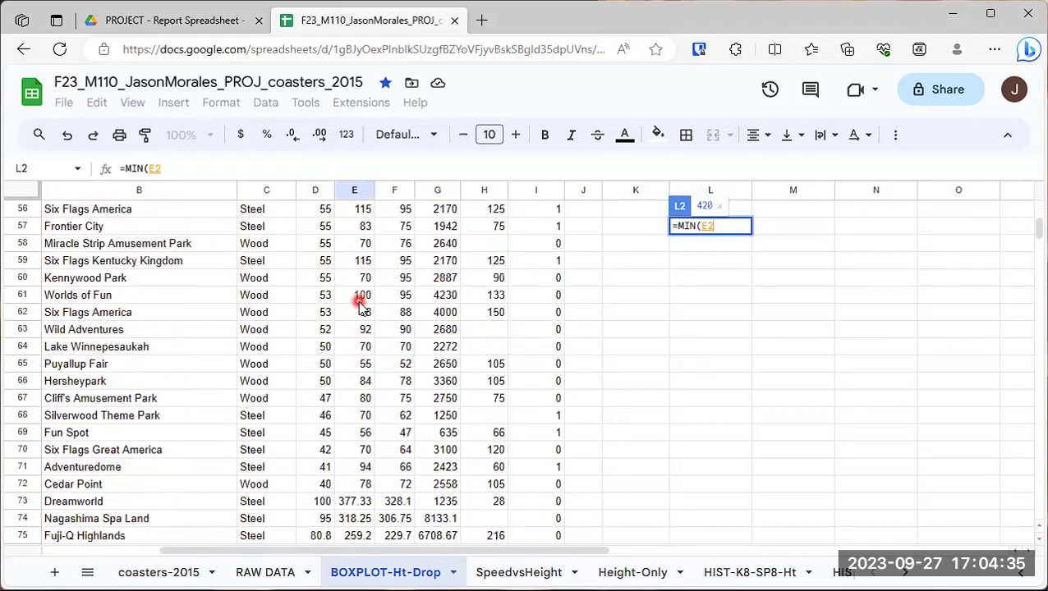
{"action": "scroll", "coordinate": [361, 308], "scroll_direction": "down", "scroll_amount": 15}
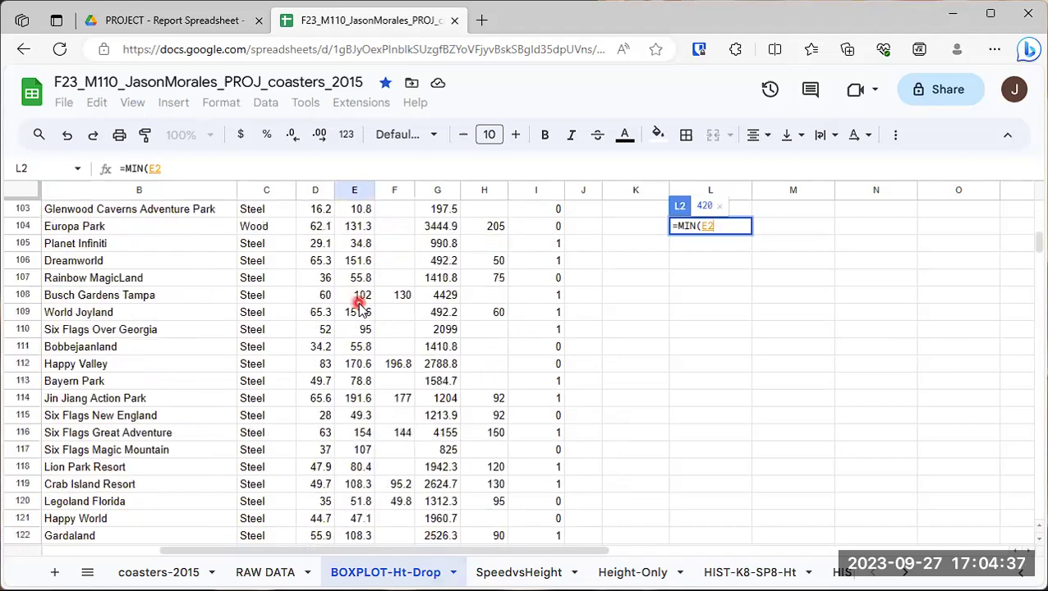
{"action": "scroll", "coordinate": [361, 314], "scroll_direction": "down", "scroll_amount": 20}
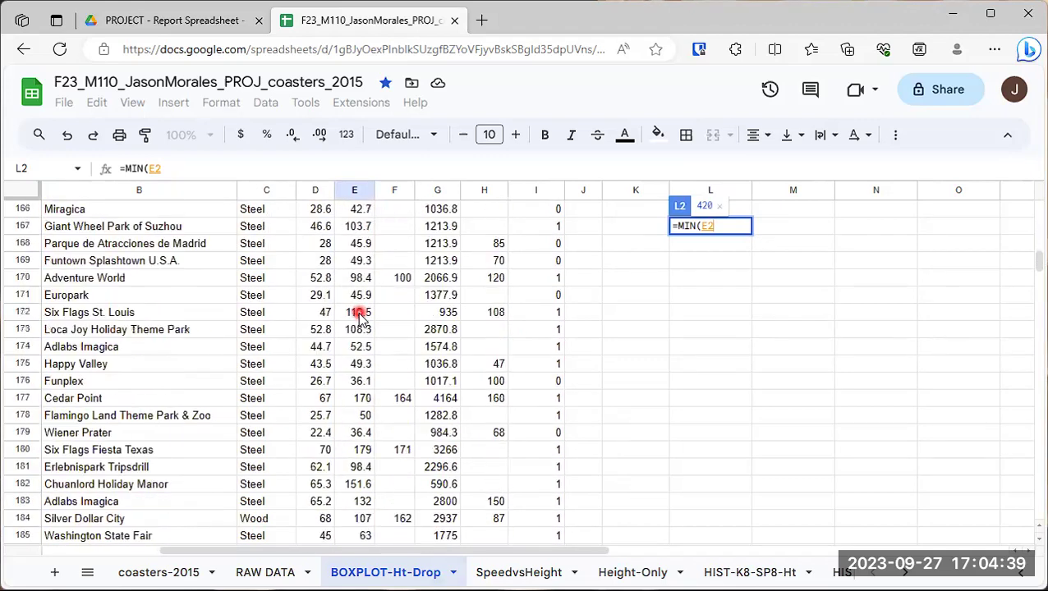
{"action": "scroll", "coordinate": [361, 320], "scroll_direction": "down", "scroll_amount": 2}
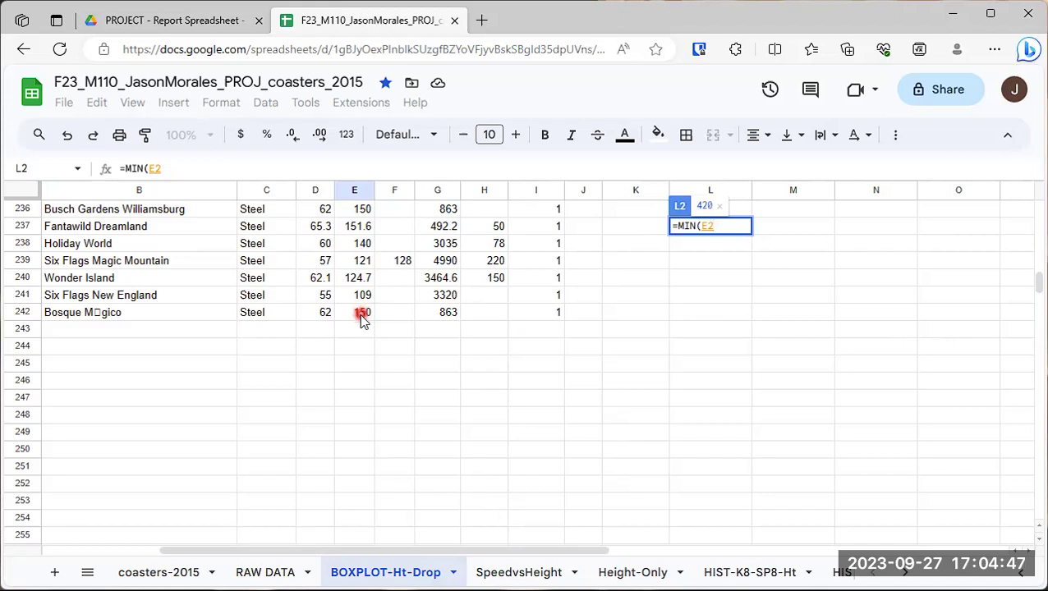
{"action": "left_click", "coordinate": [361, 318], "text": "shift"}
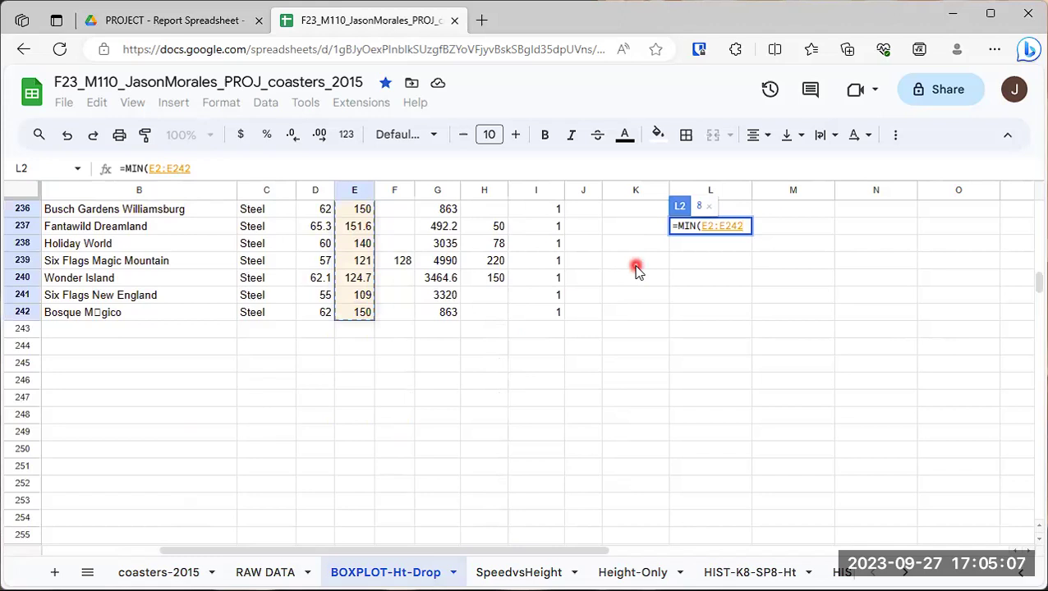
{"action": "type", "text": ")"}
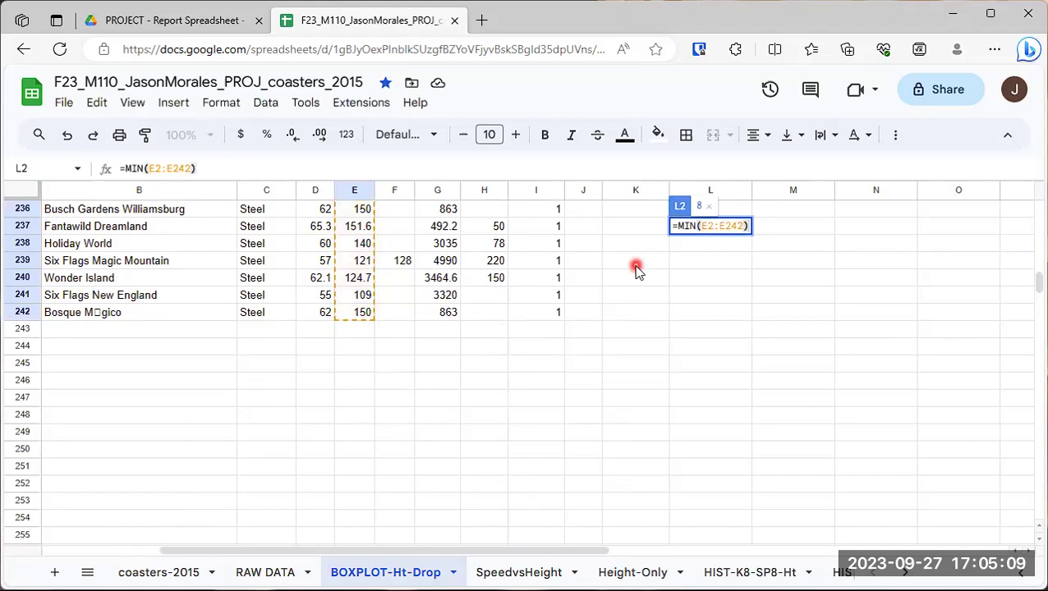
{"action": "key", "text": "Return"}
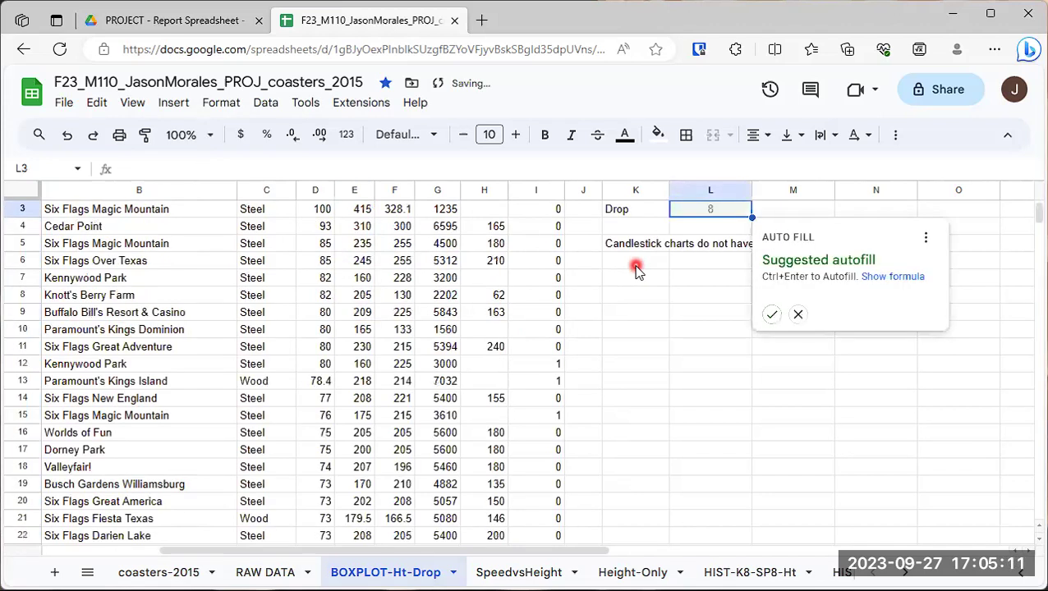
- Reject the suggested autofill for Drop's Min cell and check the formula in L2
{"action": "scroll", "coordinate": [674, 363], "scroll_direction": "up", "scroll_amount": 1}
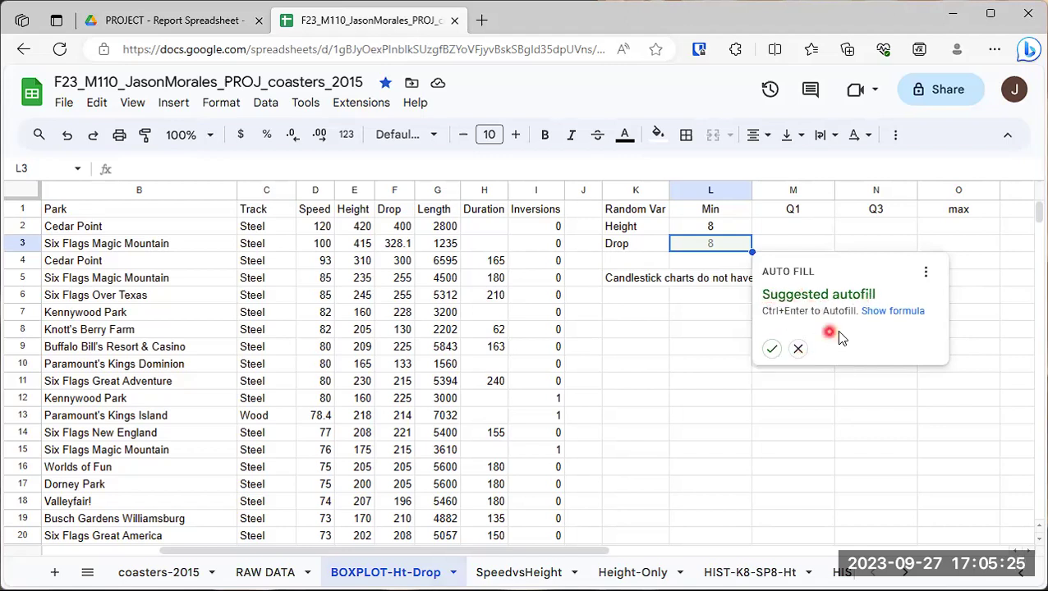
{"action": "left_click", "coordinate": [801, 352]}
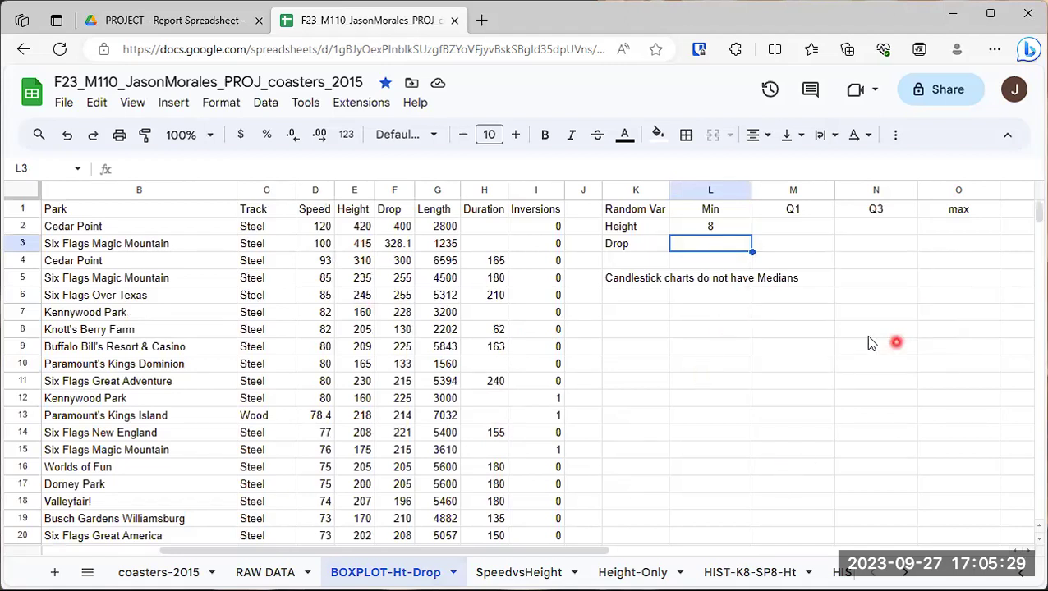
{"action": "left_click", "coordinate": [727, 230]}
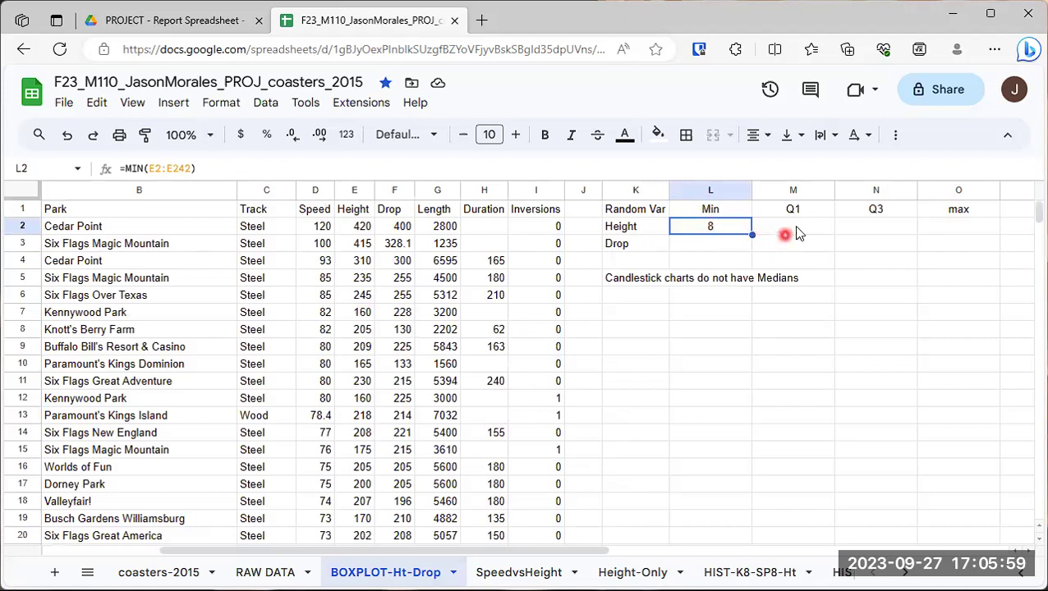
- Enter =MAX(E2:E242) in cell O2 as Height's max and reject the suggested autofill for Drop
{"action": "left_click", "coordinate": [946, 233]}
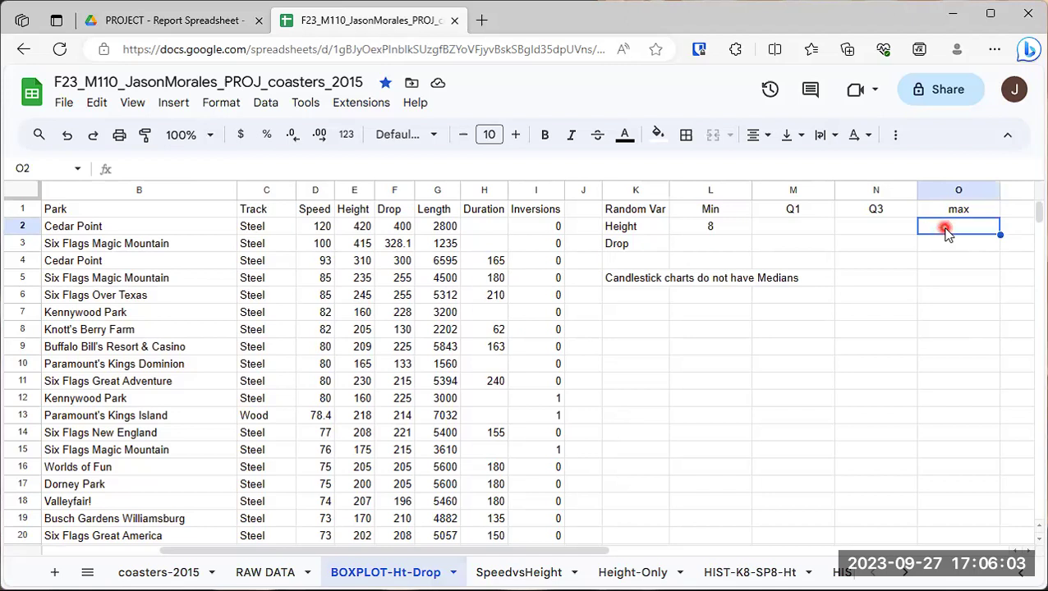
{"action": "left_click", "coordinate": [135, 169]}
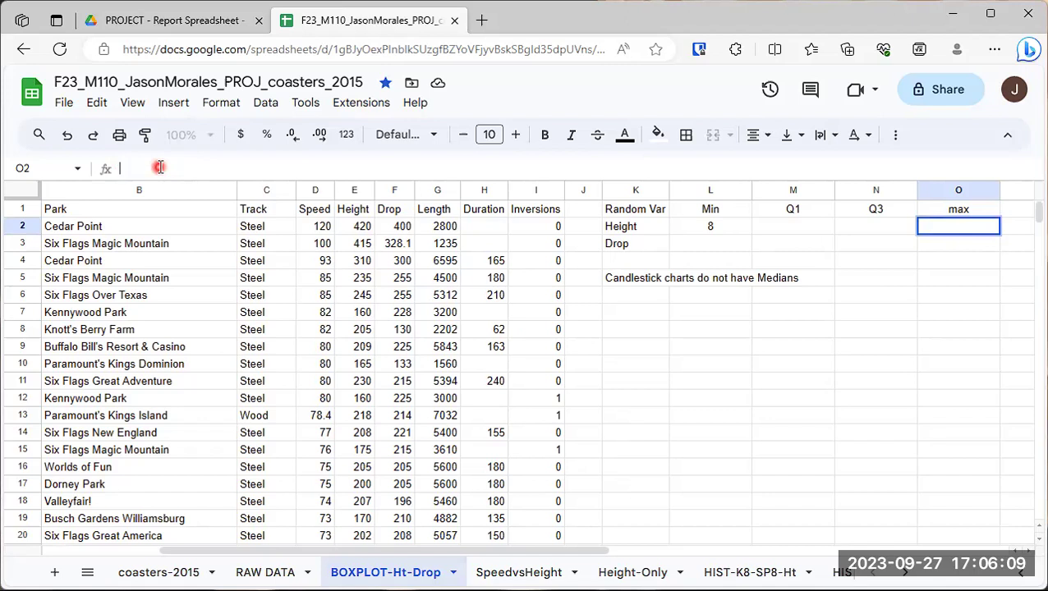
{"action": "type", "text": "=max"}
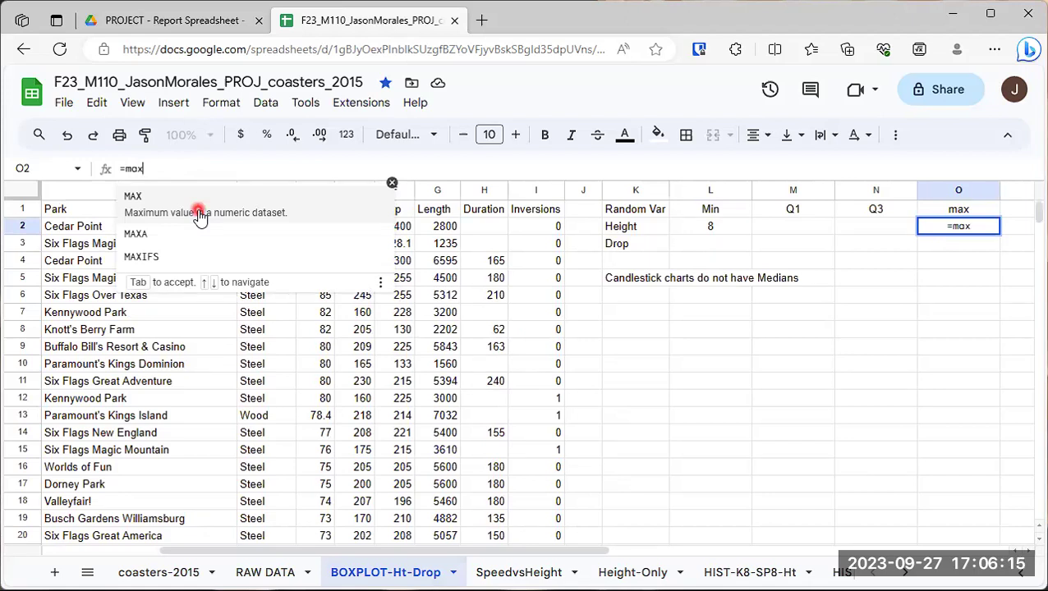
{"action": "left_click", "coordinate": [200, 215]}
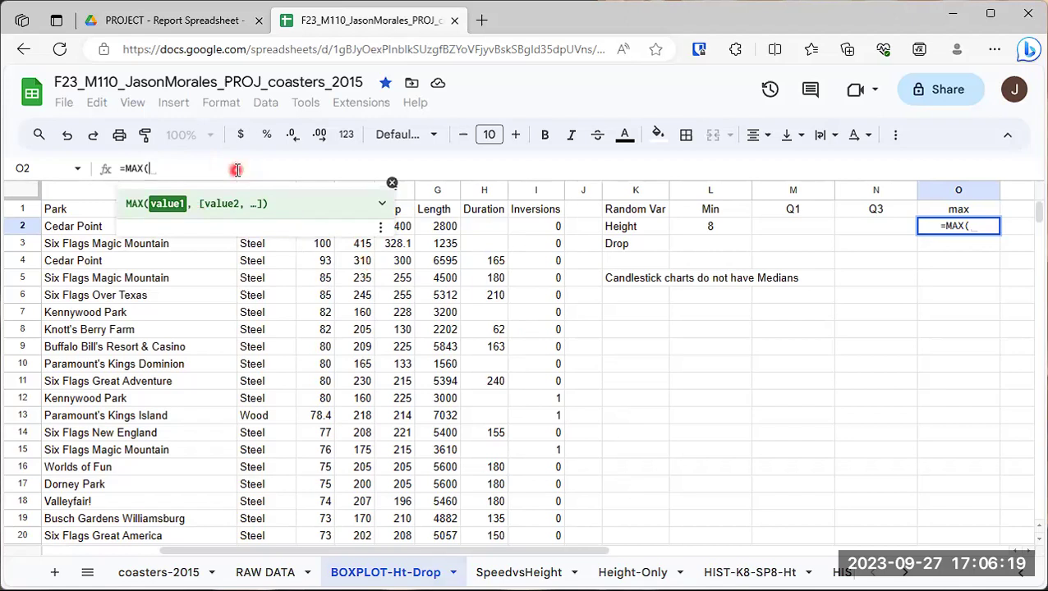
{"action": "type", "text": "E"}
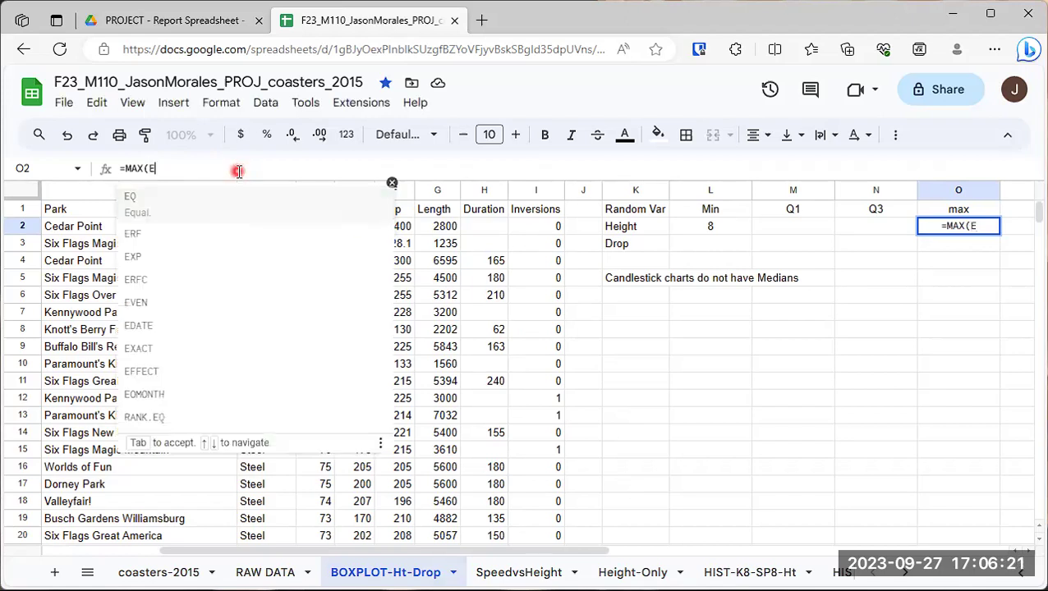
{"action": "type", "text": "2:E"}
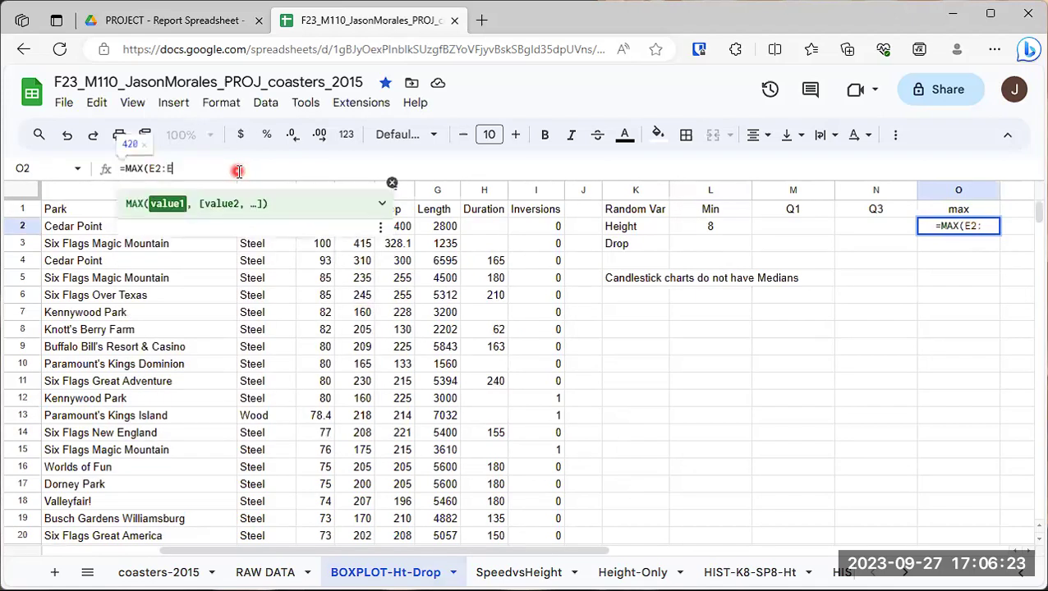
{"action": "type", "text": "242"}
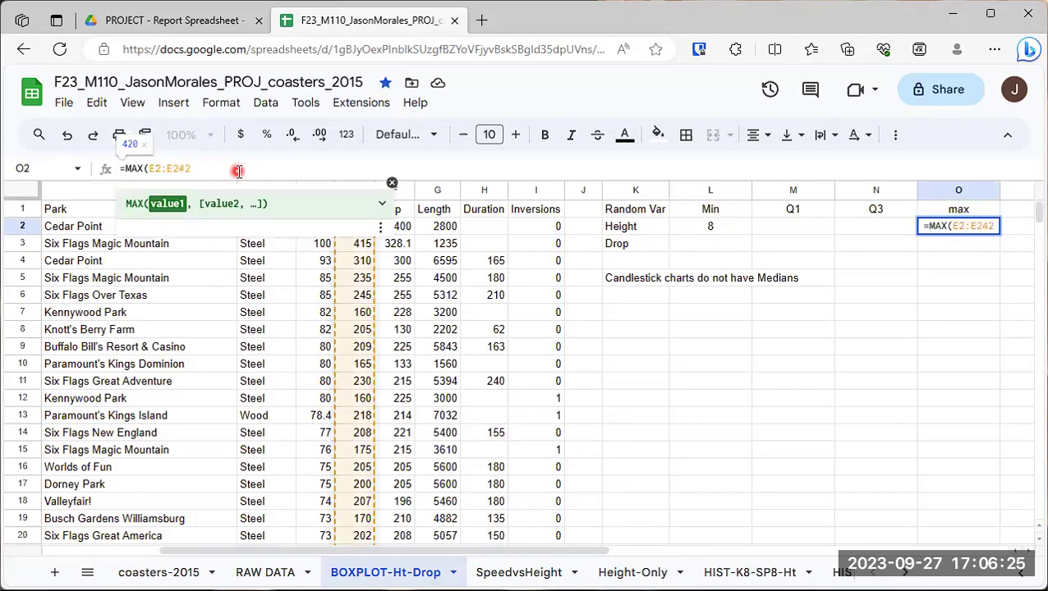
{"action": "type", "text": ")"}
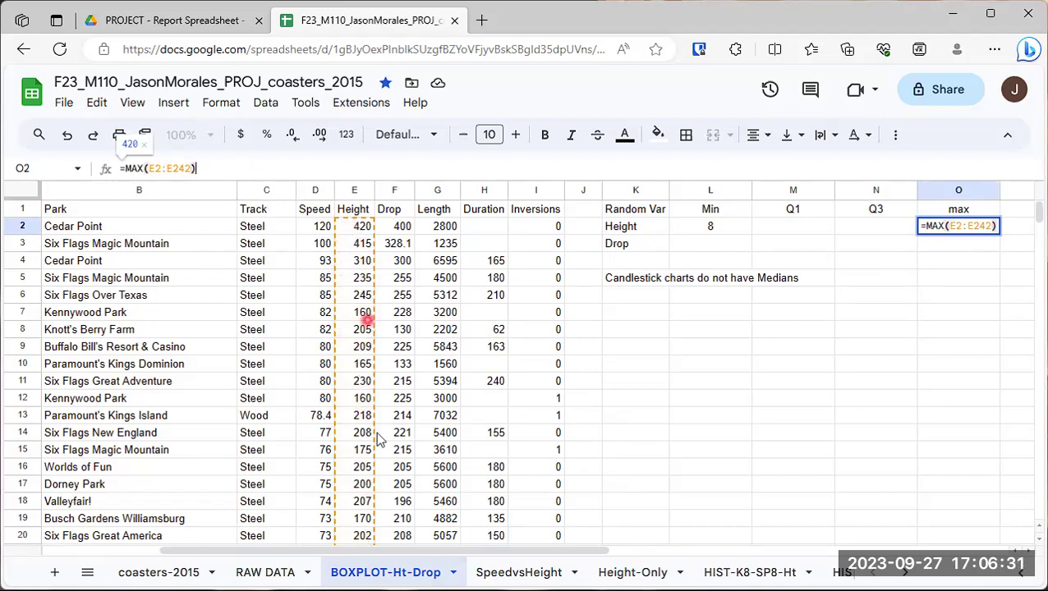
{"action": "left_click", "coordinate": [231, 168]}
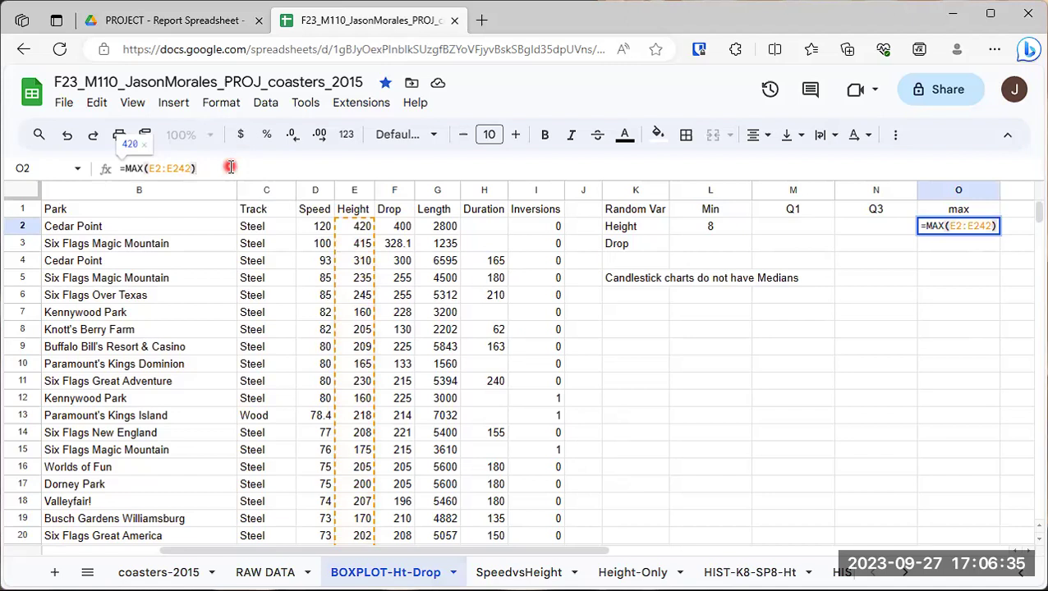
{"action": "key", "text": "Return"}
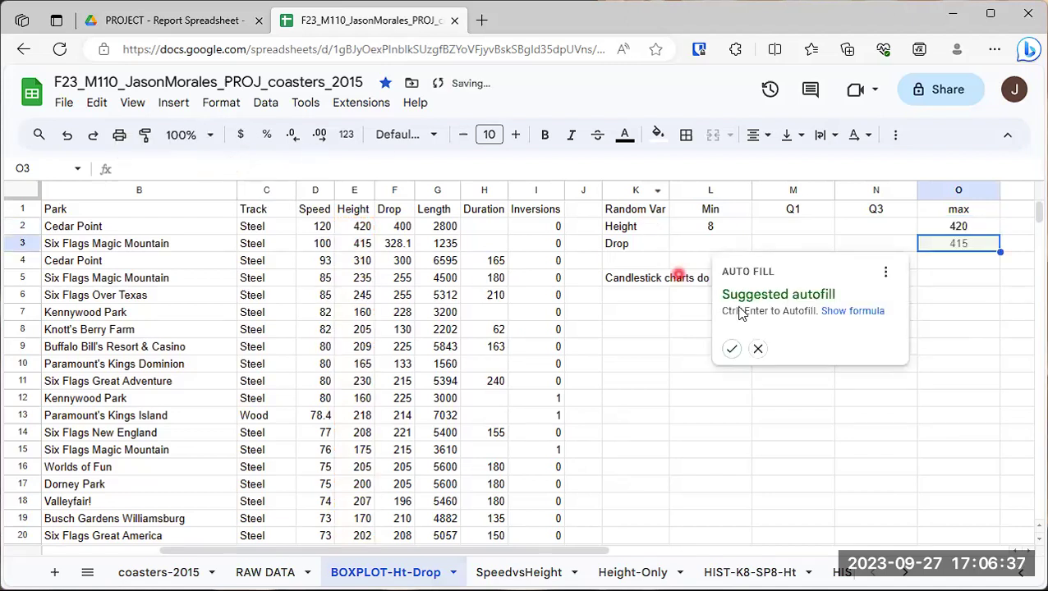
{"action": "left_click", "coordinate": [758, 348]}
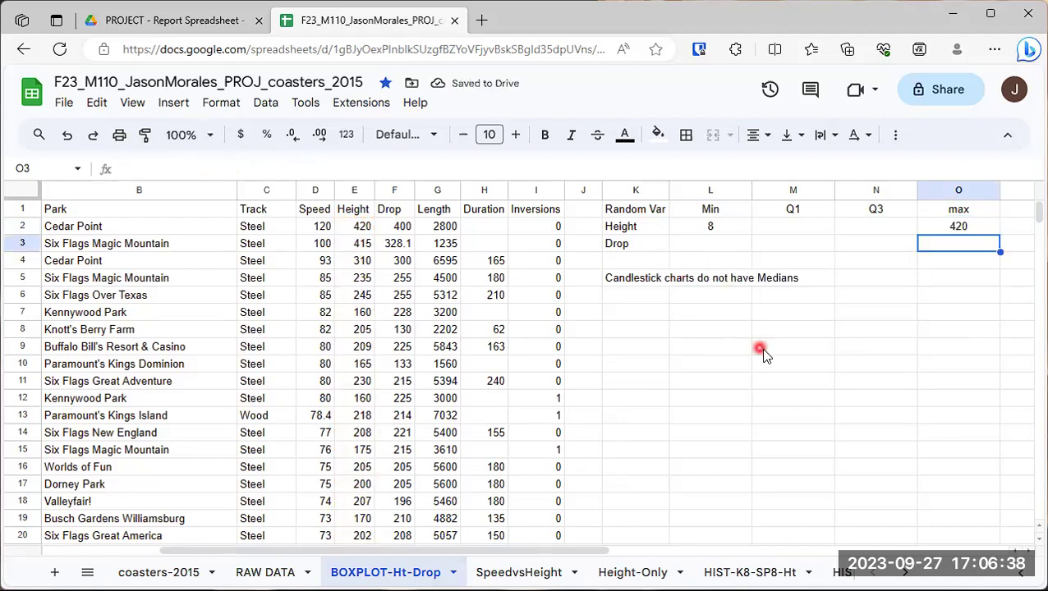
{"action": "left_click", "coordinate": [982, 225]}
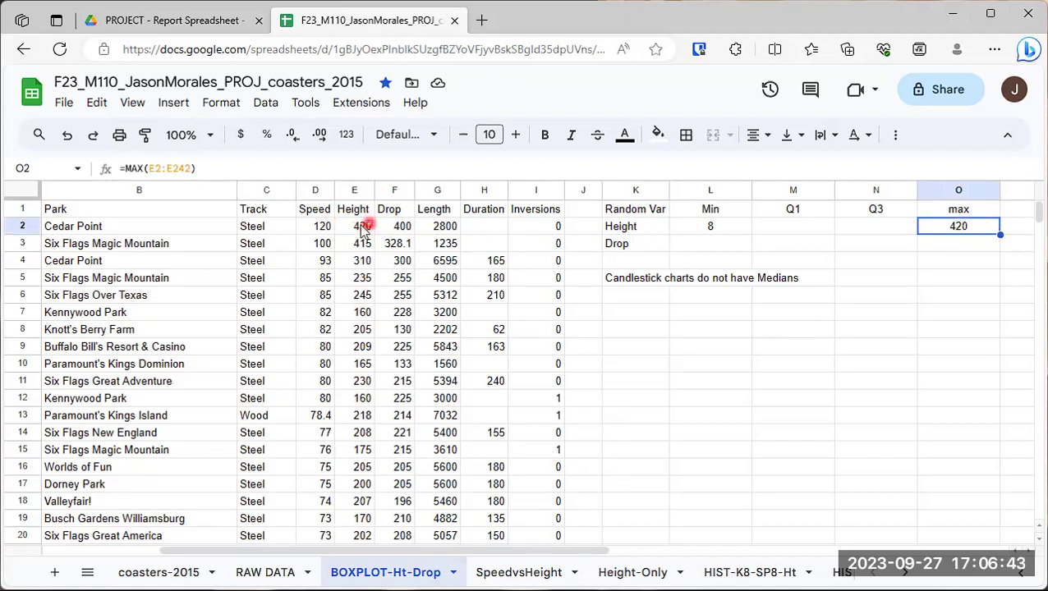
- Start a QUARTILE formula in cell M2, the Q1 cell of the Height row
{"action": "left_click", "coordinate": [798, 226]}
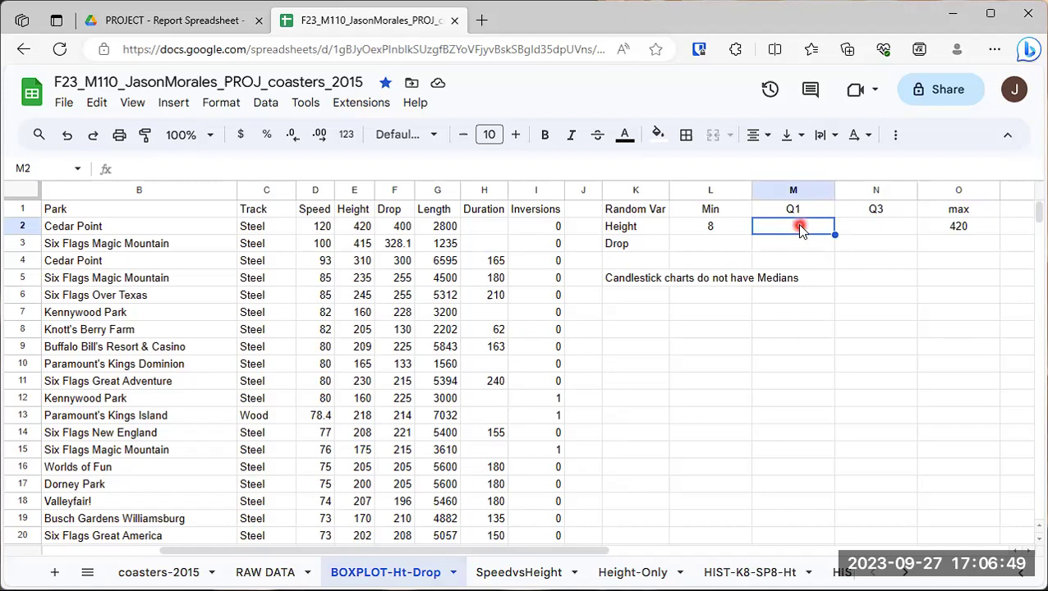
{"action": "left_click", "coordinate": [157, 168]}
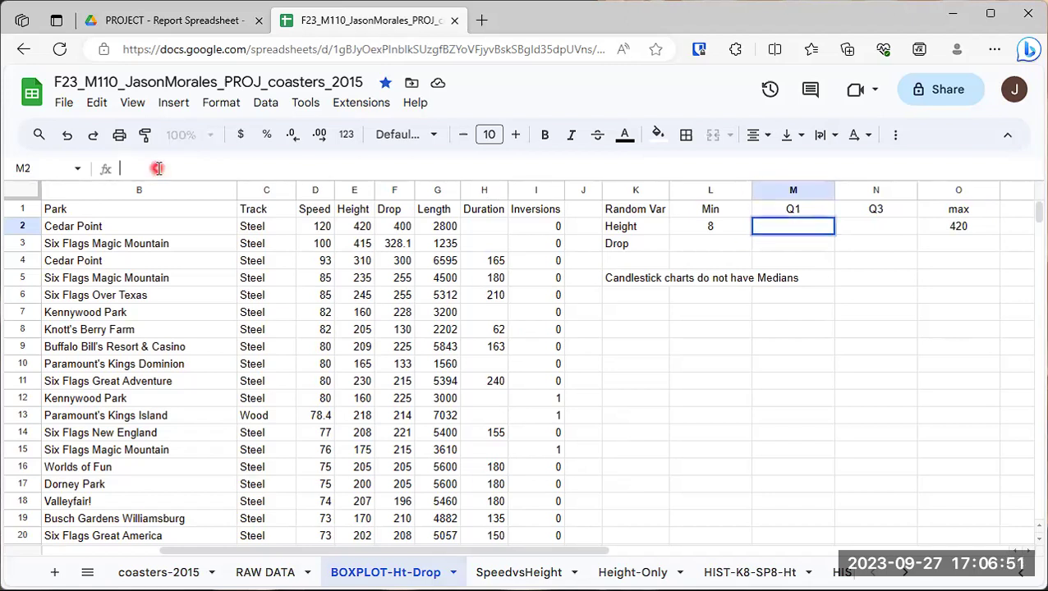
{"action": "left_click", "coordinate": [828, 232]}
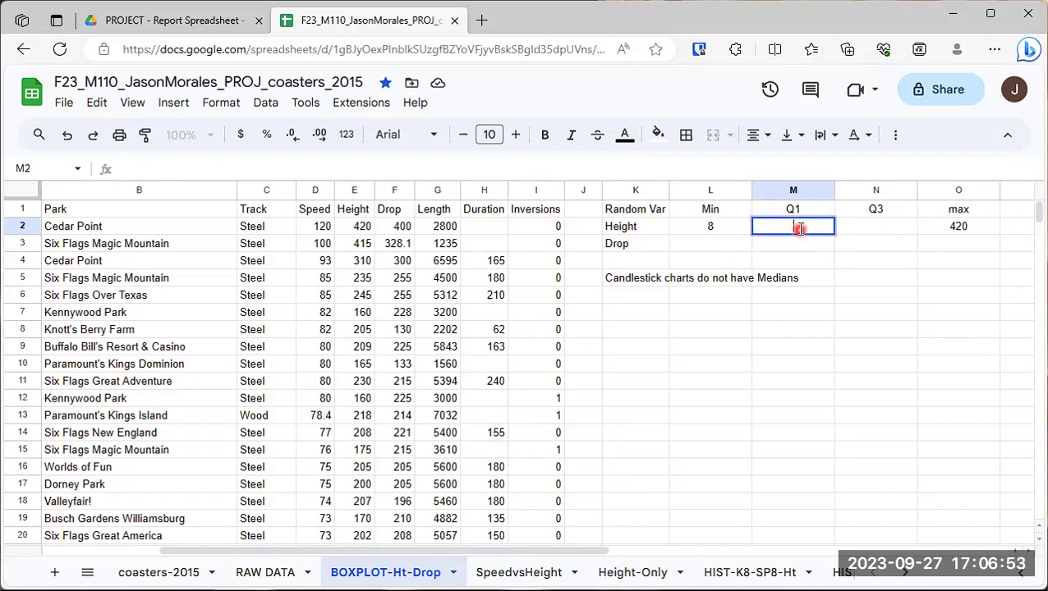
{"action": "type", "text": "="}
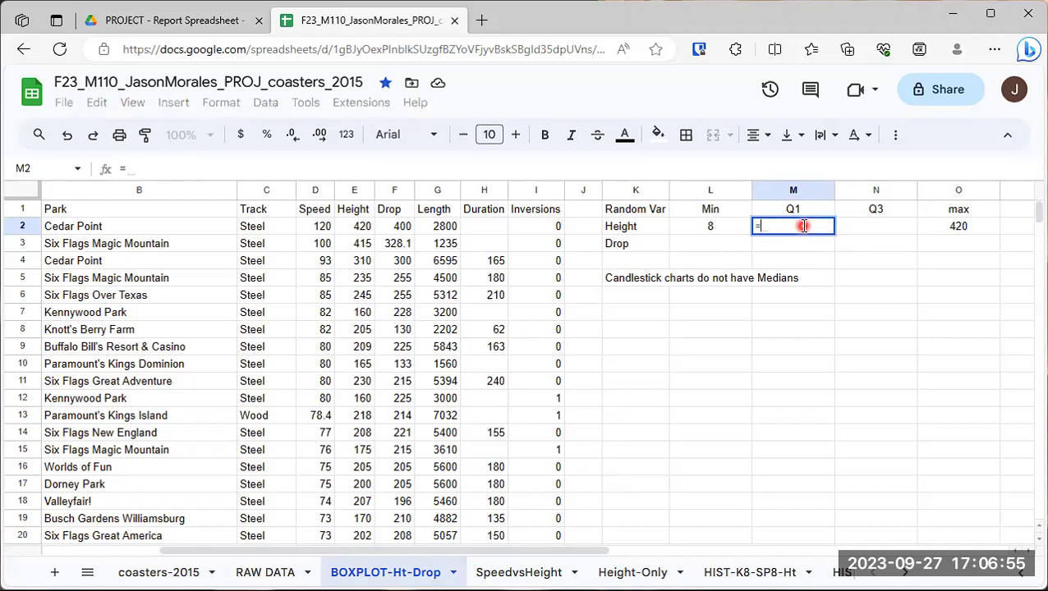
{"action": "type", "text": "quar"}
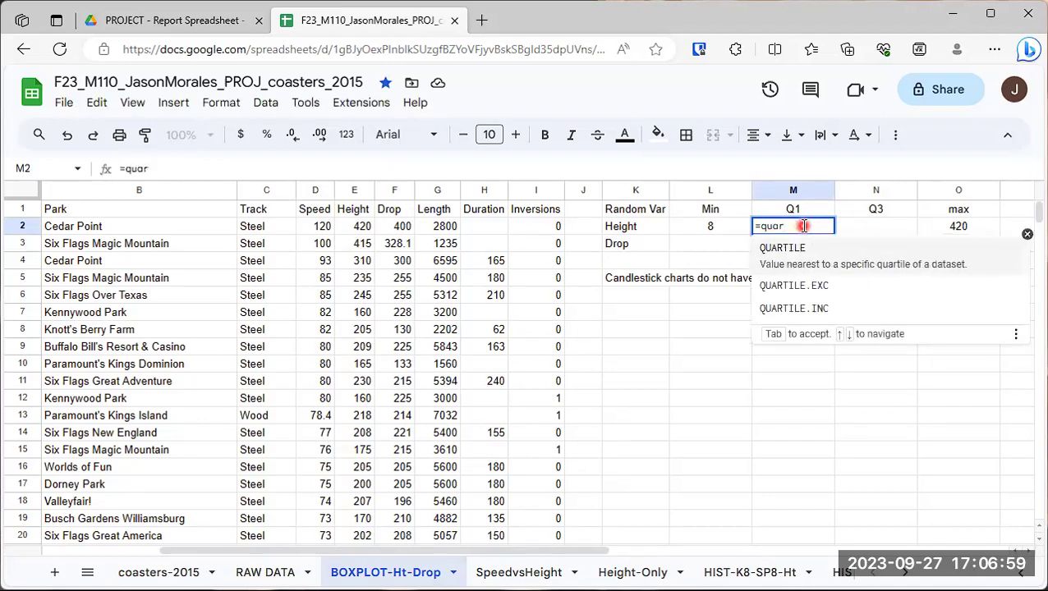
{"action": "left_click", "coordinate": [833, 261]}
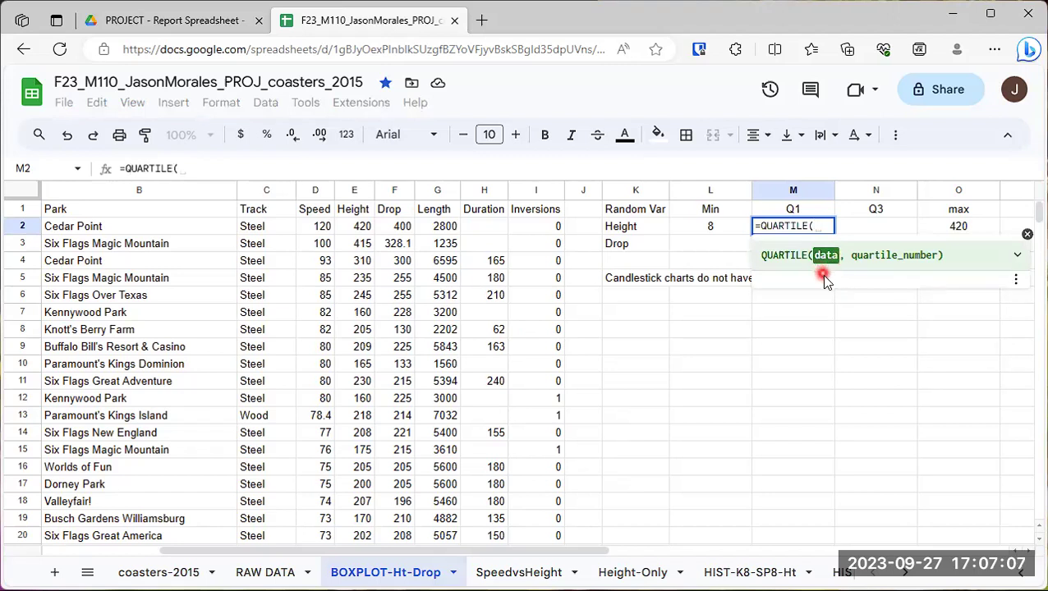
- Complete M2 as =QUARTILE(E2:E242,1) and reject the suggested autofill for Drop's Q1 cell
{"action": "type", "text": "E"}
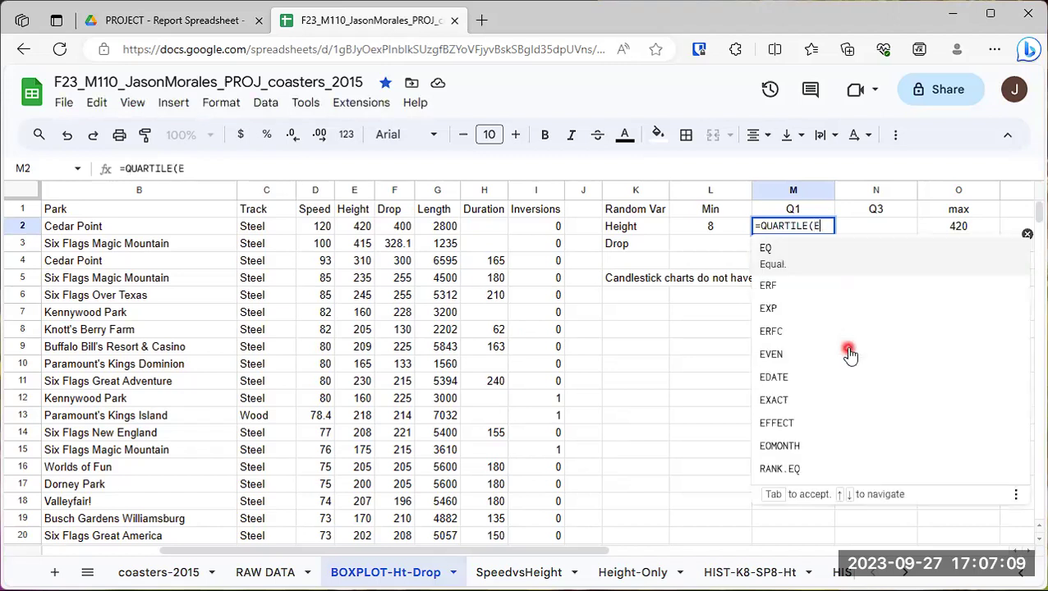
{"action": "type", "text": "2:"}
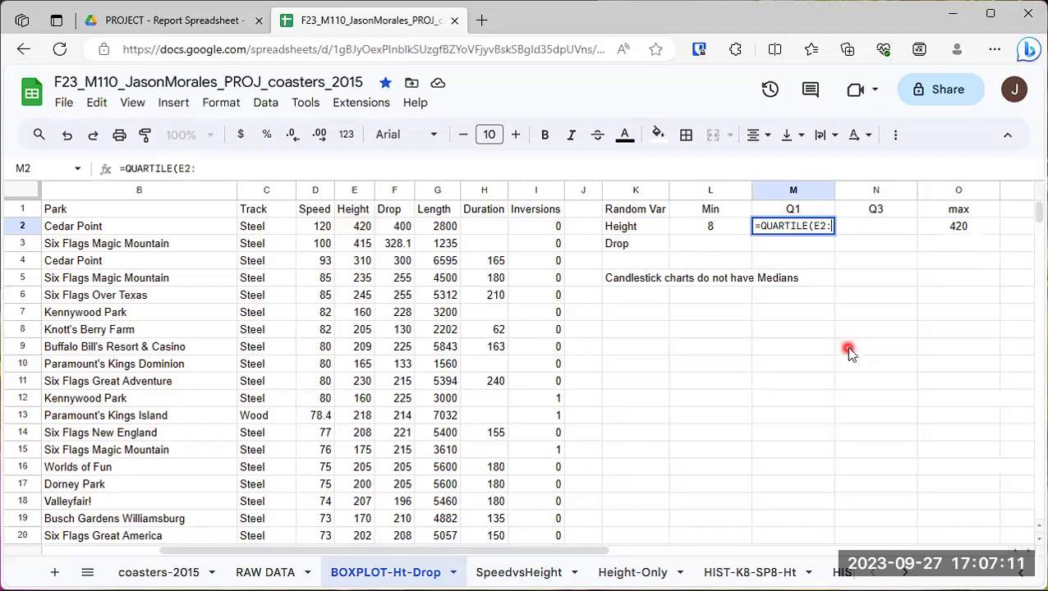
{"action": "type", "text": "E242"}
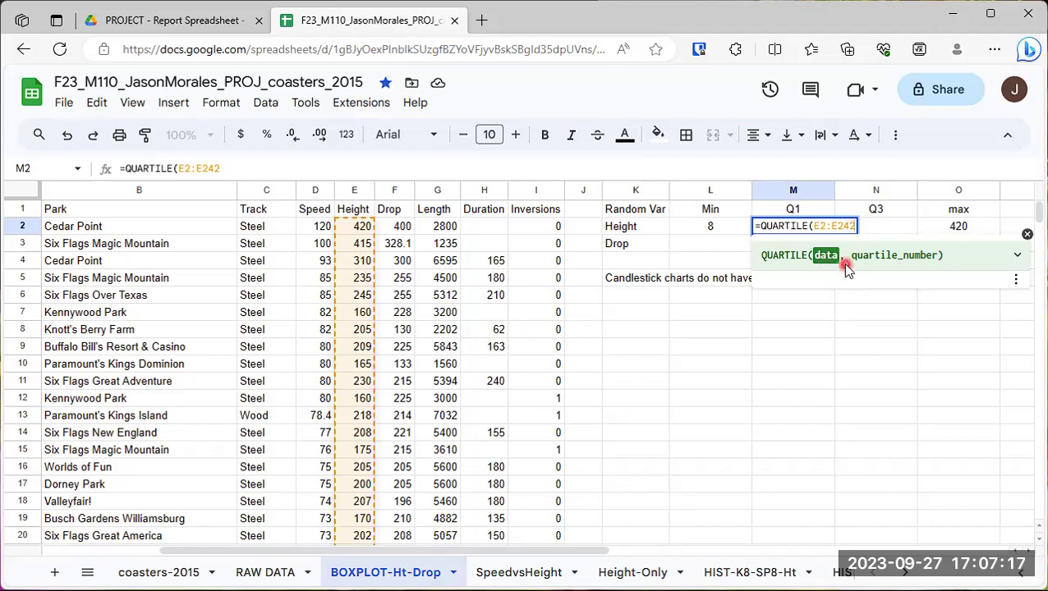
{"action": "type", "text": ","}
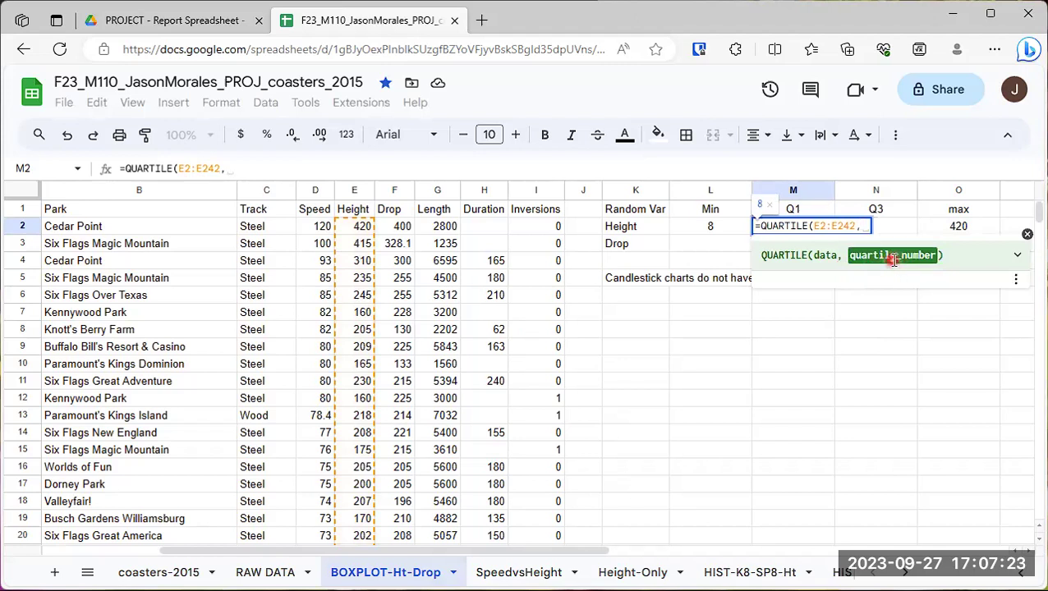
{"action": "type", "text": "1"}
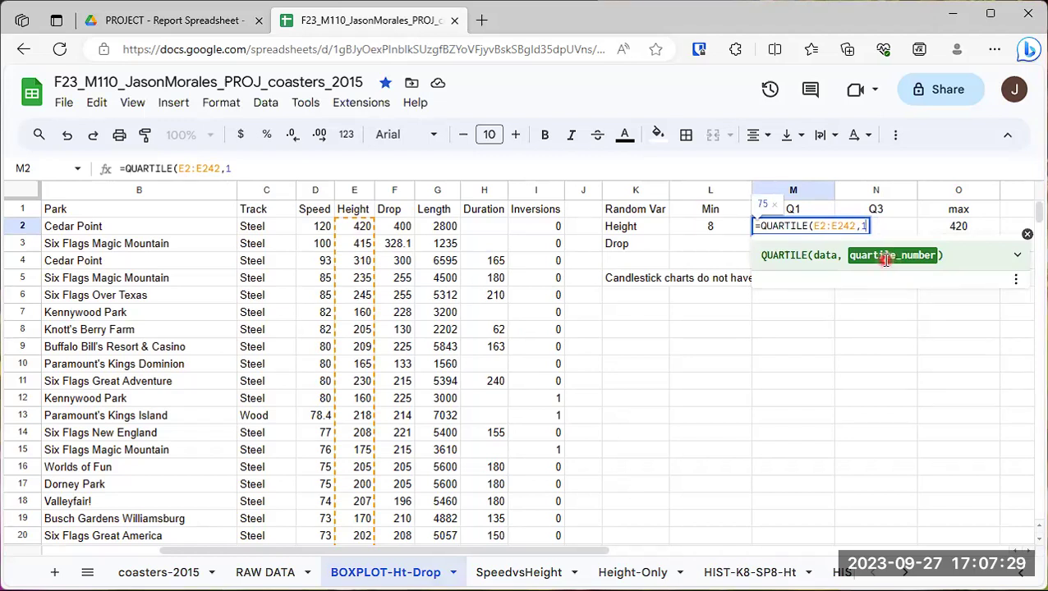
{"action": "type", "text": ")"}
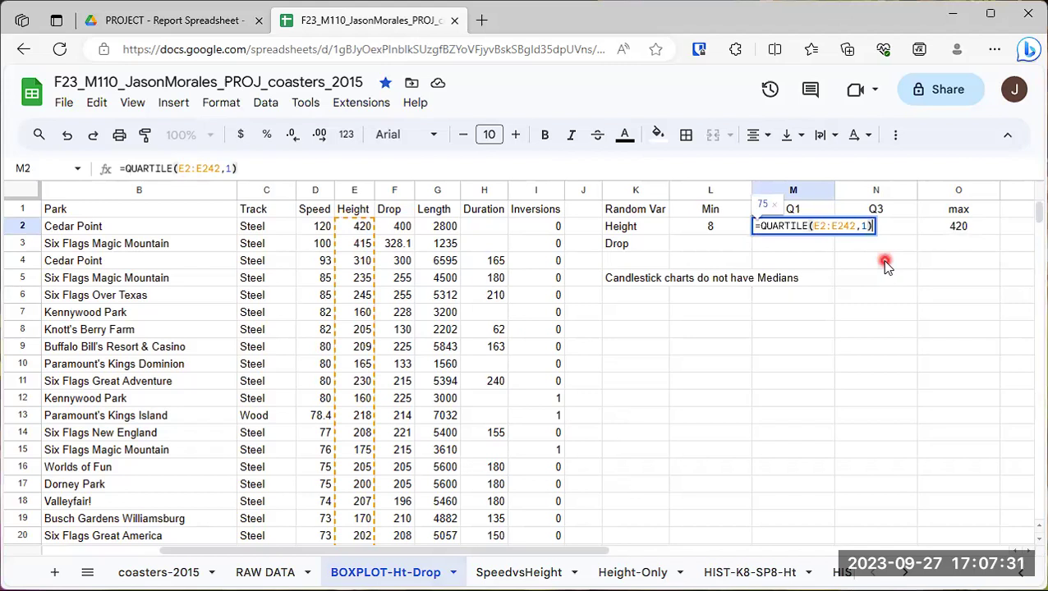
{"action": "key", "text": "Return"}
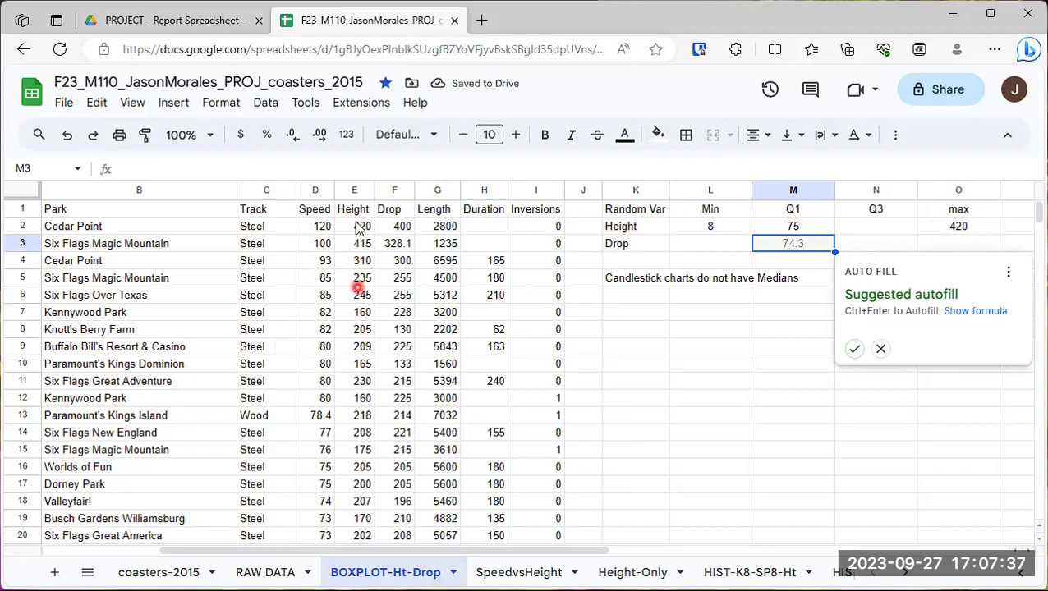
{"action": "left_click", "coordinate": [883, 350]}
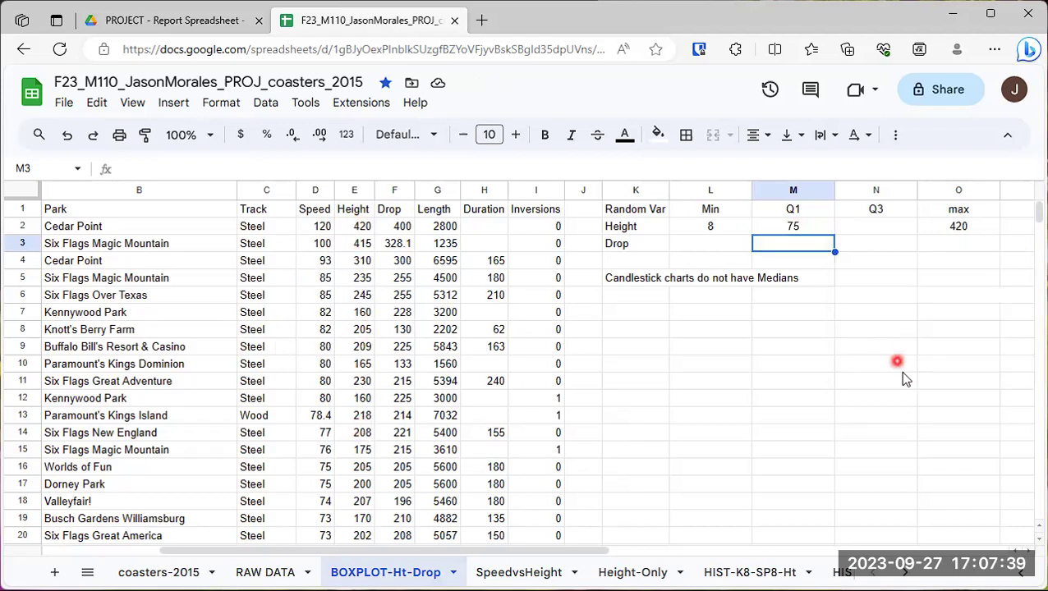
- Start a QUARTILE formula in cell N2, the Q3 cell of the Height row
{"action": "left_click", "coordinate": [870, 231]}
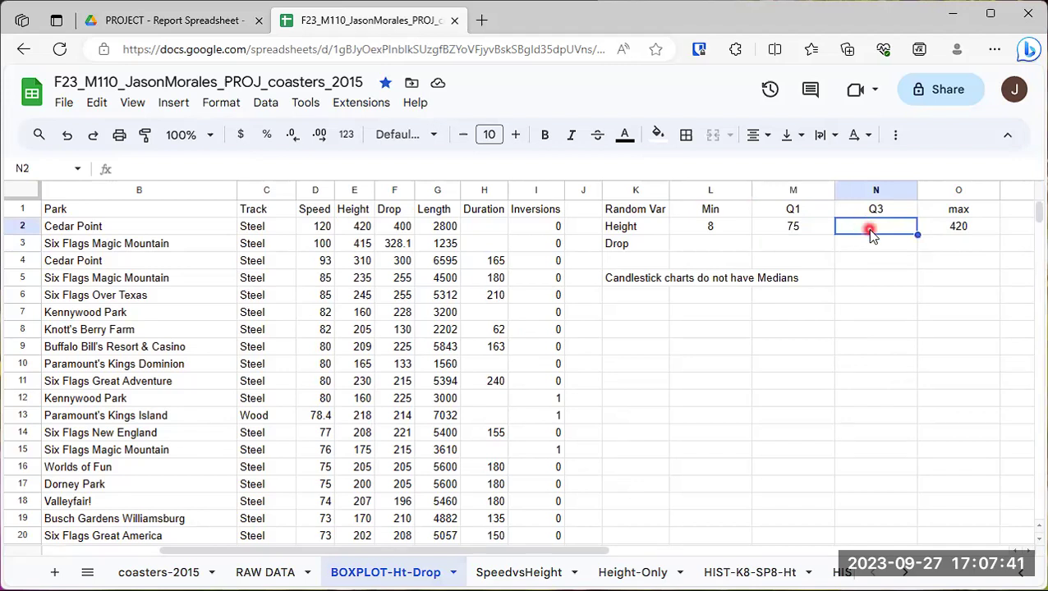
{"action": "type", "text": "="}
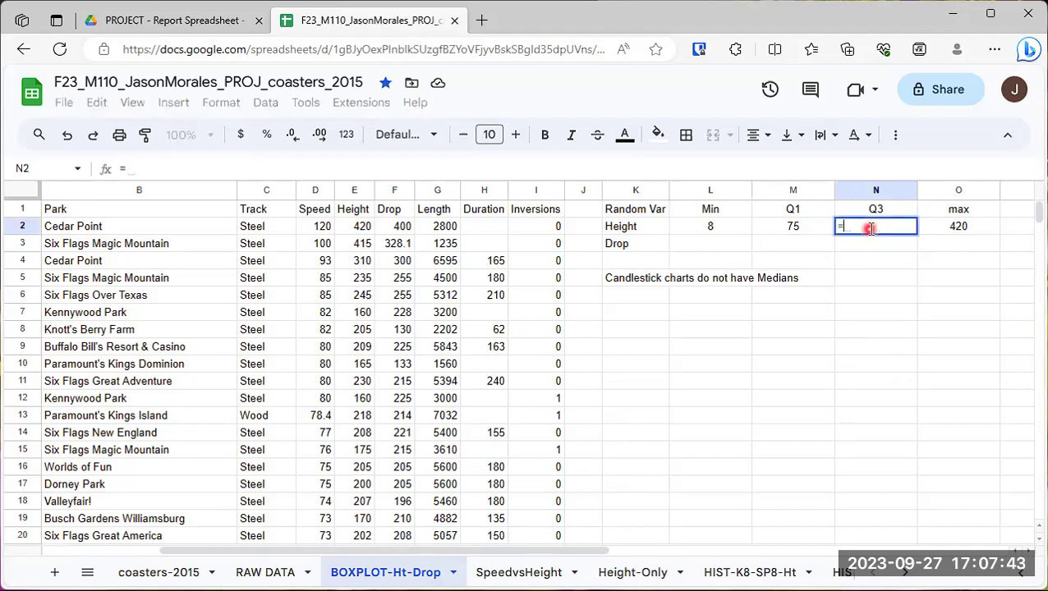
{"action": "type", "text": "quar"}
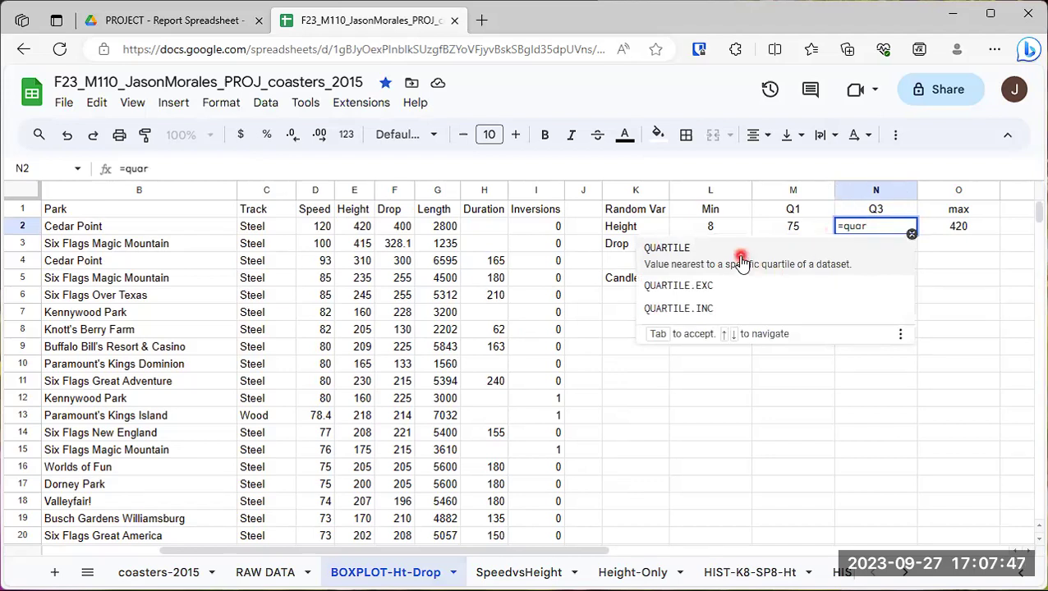
{"action": "left_click", "coordinate": [708, 253]}
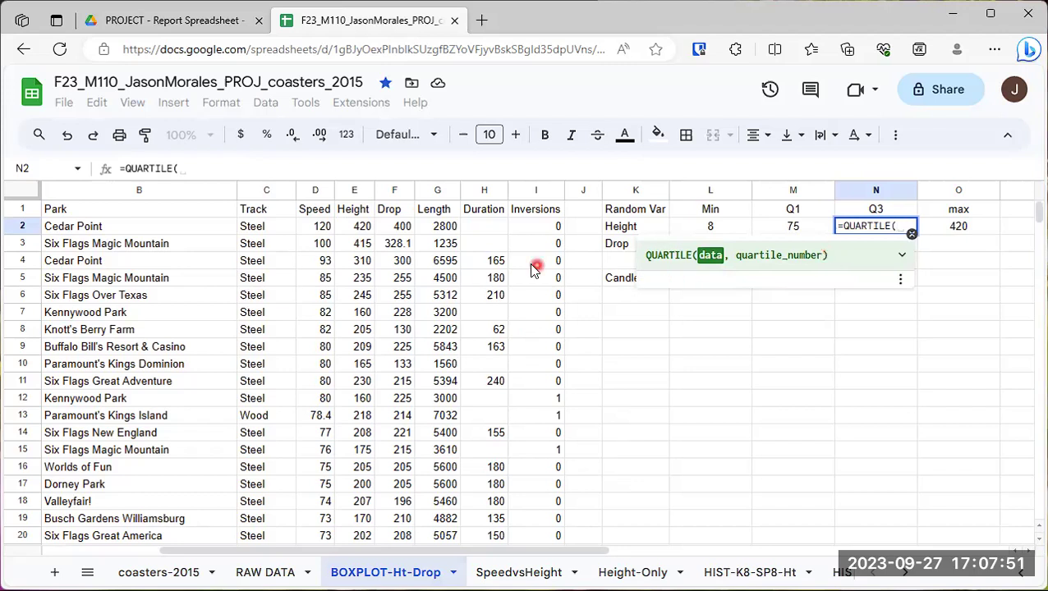
- Select the Height data range E2:E242 as the data argument of the QUARTILE formula in N2
{"action": "left_click", "coordinate": [353, 228]}
{"action": "scroll", "coordinate": [354, 284], "scroll_direction": "down", "scroll_amount": 18}
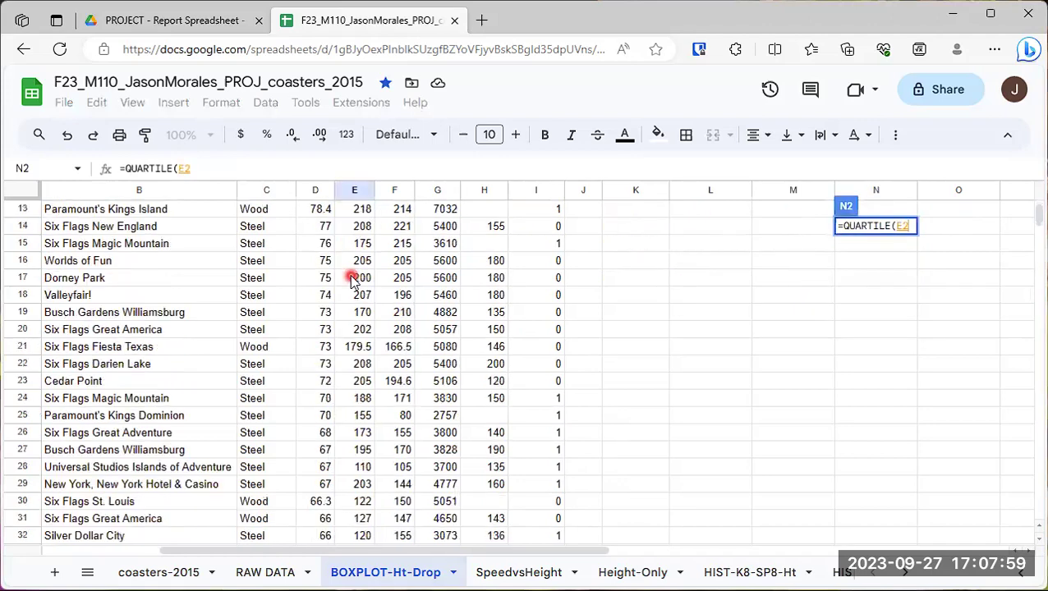
{"action": "scroll", "coordinate": [354, 289], "scroll_direction": "down", "scroll_amount": 18}
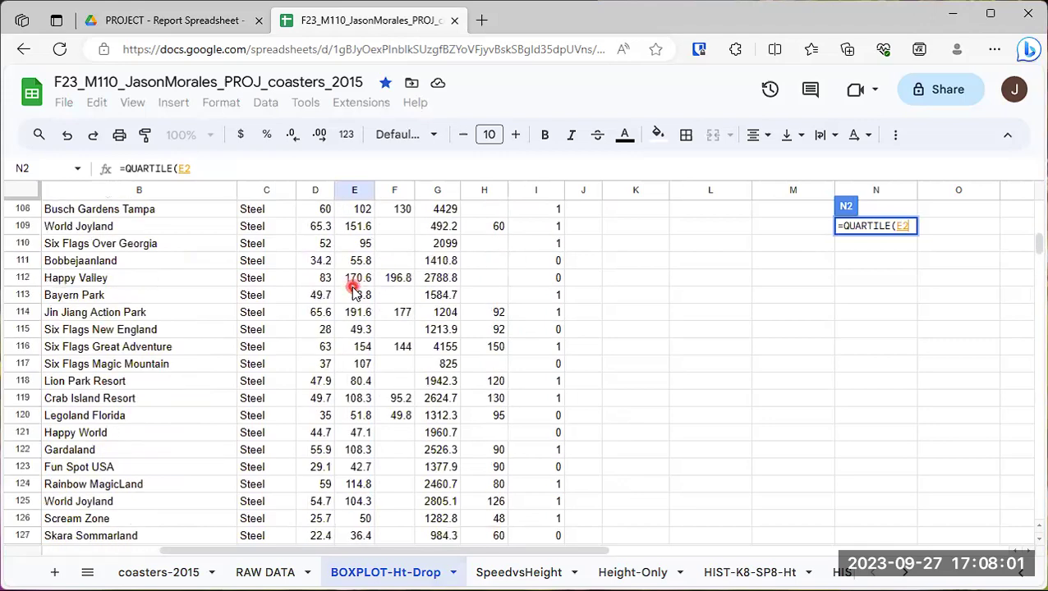
{"action": "scroll", "coordinate": [355, 293], "scroll_direction": "down", "scroll_amount": 13}
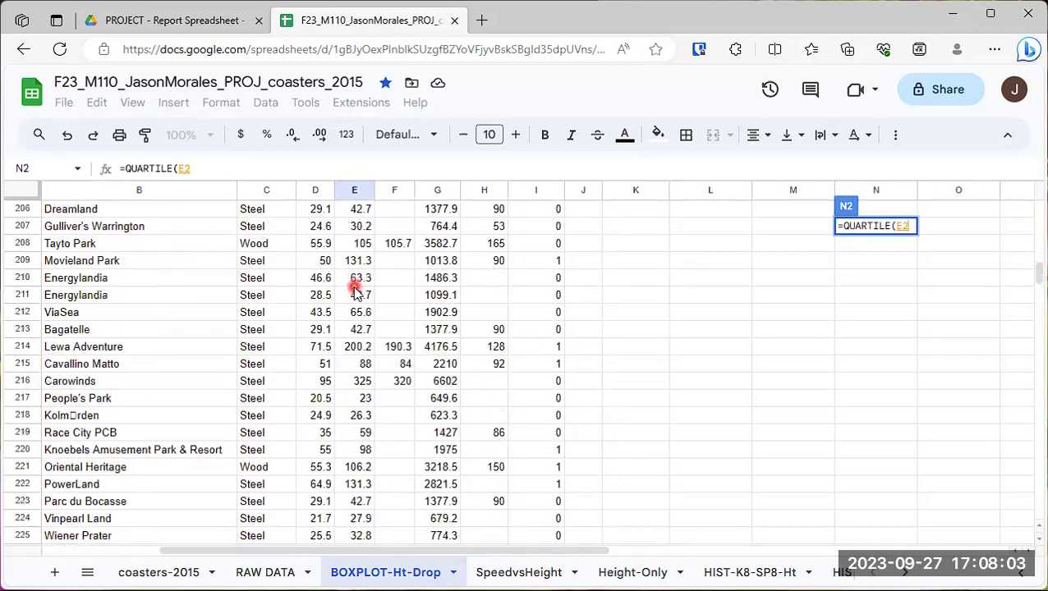
{"action": "scroll", "coordinate": [354, 292], "scroll_direction": "up", "scroll_amount": 1}
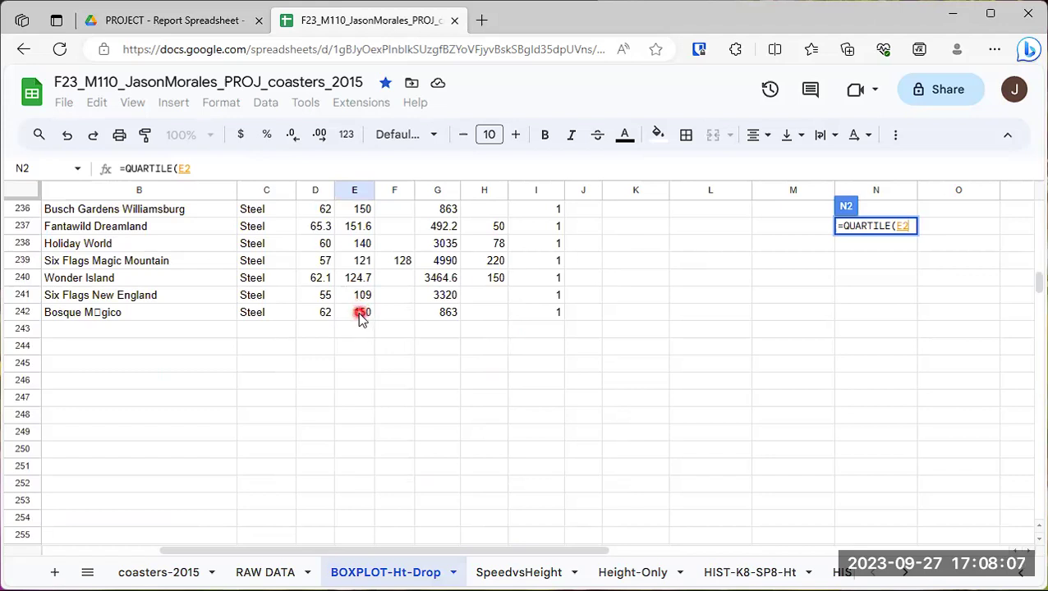
{"action": "left_click", "coordinate": [361, 314], "text": "shift"}
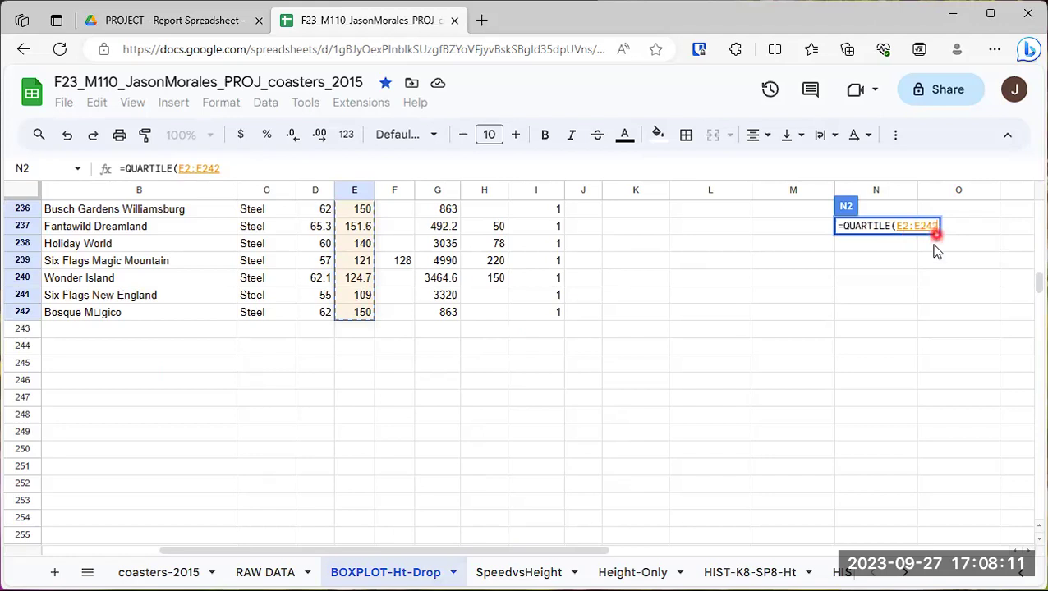
{"action": "scroll", "coordinate": [919, 358], "scroll_direction": "up", "scroll_amount": 5}
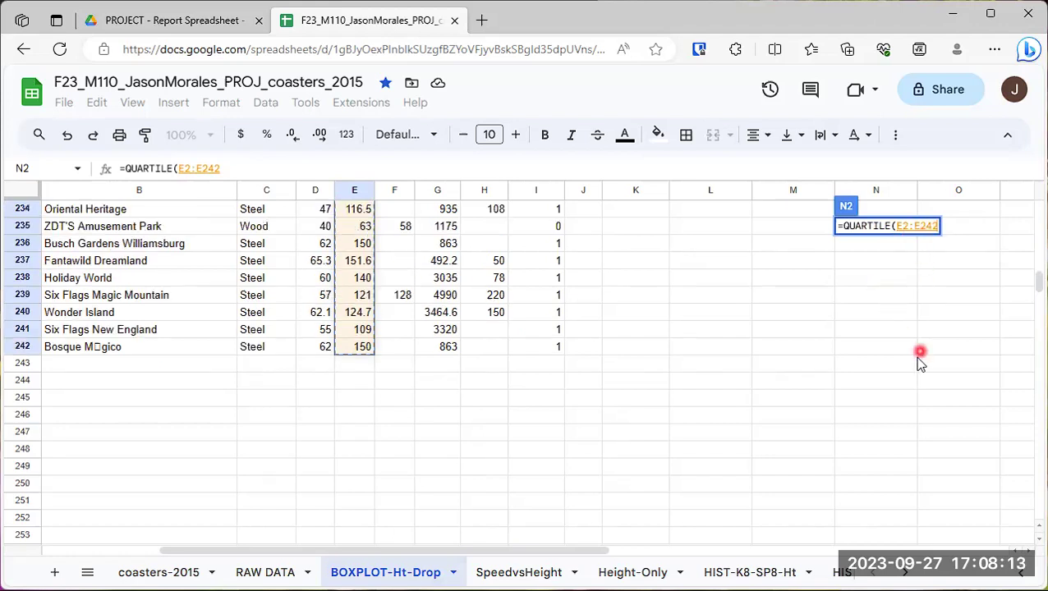
{"action": "left_click_drag", "start_coordinate": [1038, 283], "coordinate": [1037, 207]}
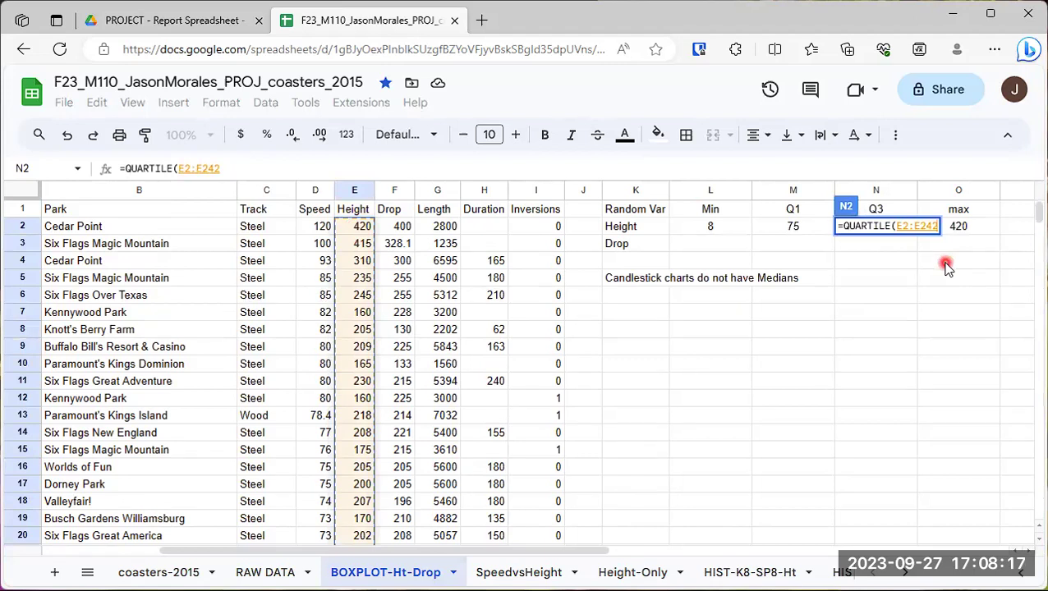
- Set the quartile number to 3 in N2's formula and complete it
{"action": "type", "text": ","}
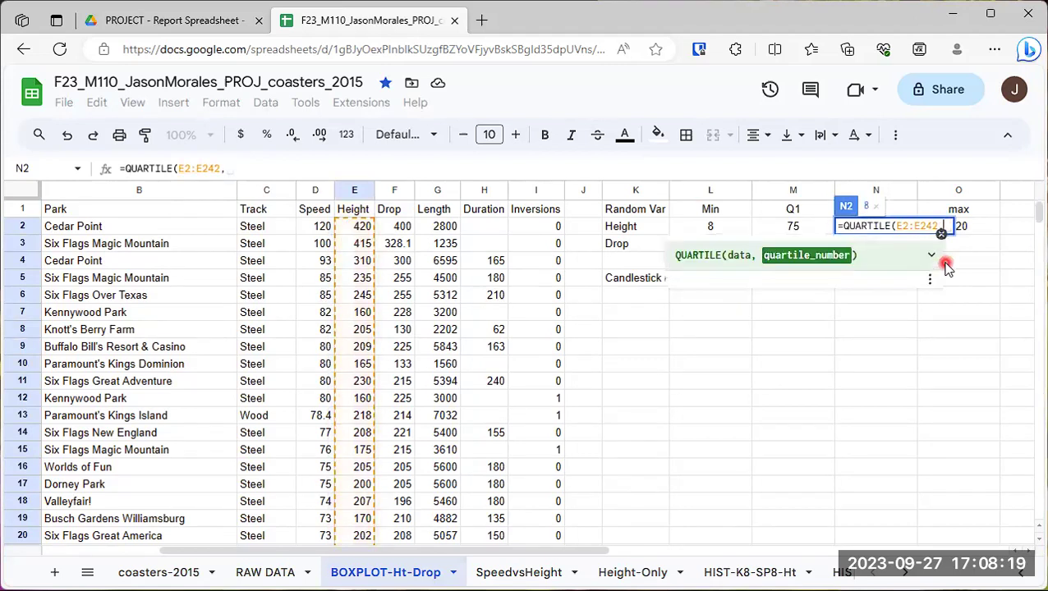
{"action": "type", "text": "3)"}
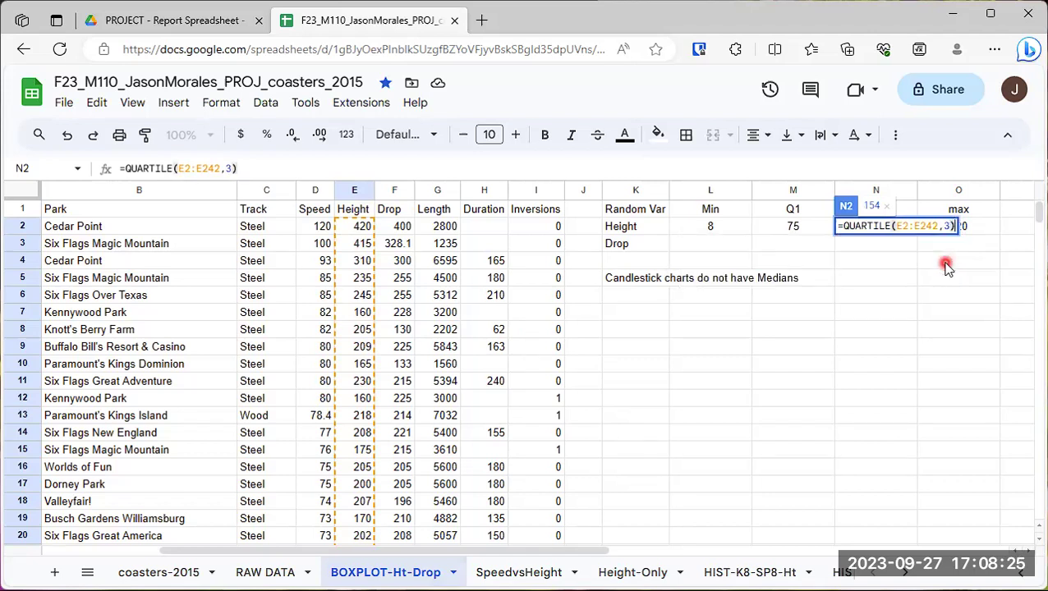
{"action": "key", "text": "Return"}
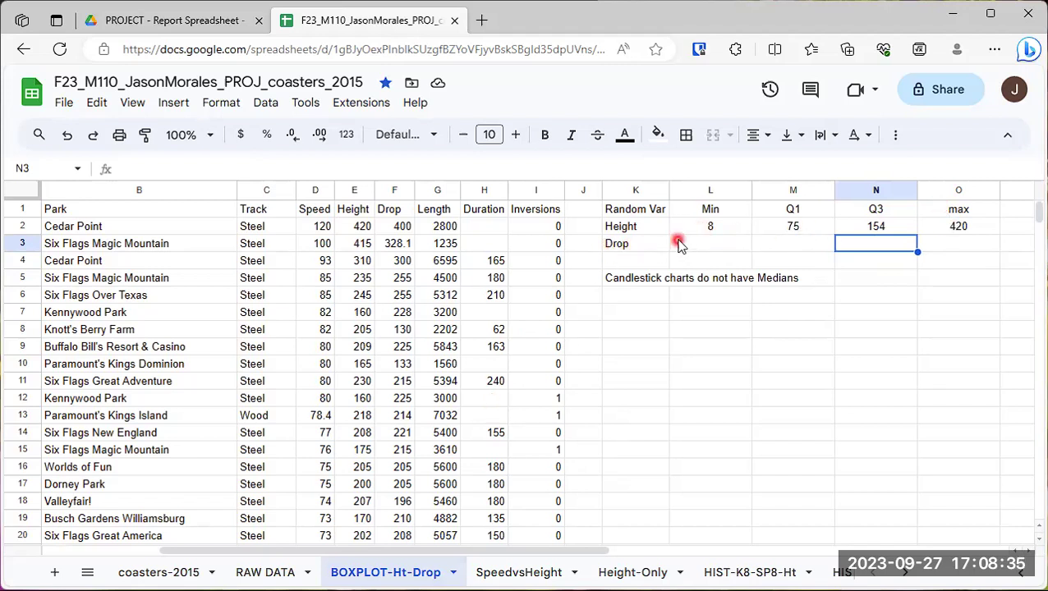
- Try filling the MIN formula from L2 down into Drop's Min cell L3, check the copied range and clear L3
{"action": "left_click", "coordinate": [728, 223]}
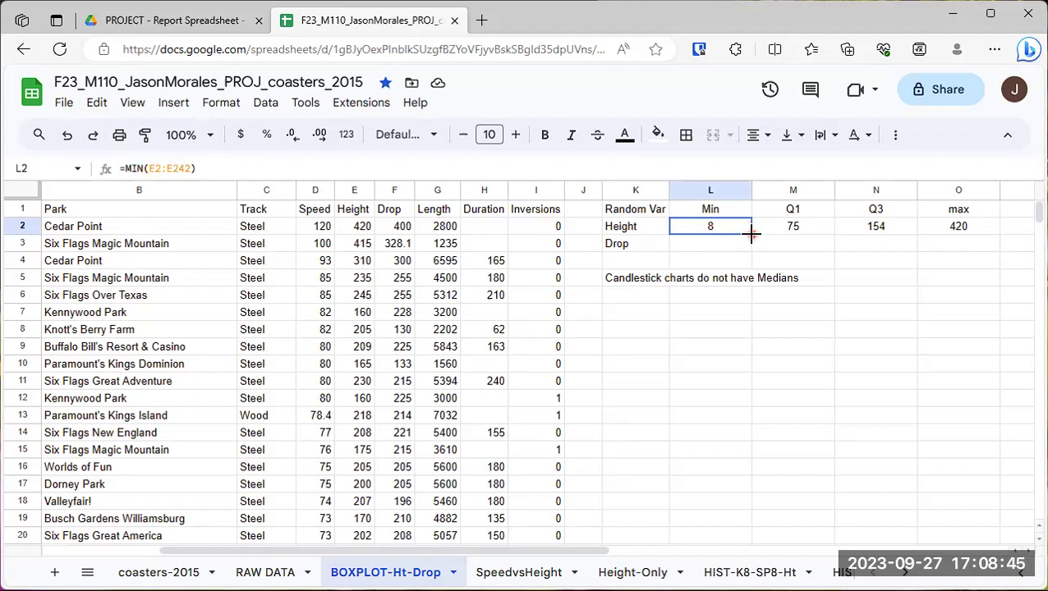
{"action": "left_click_drag", "start_coordinate": [751, 236], "coordinate": [749, 249]}
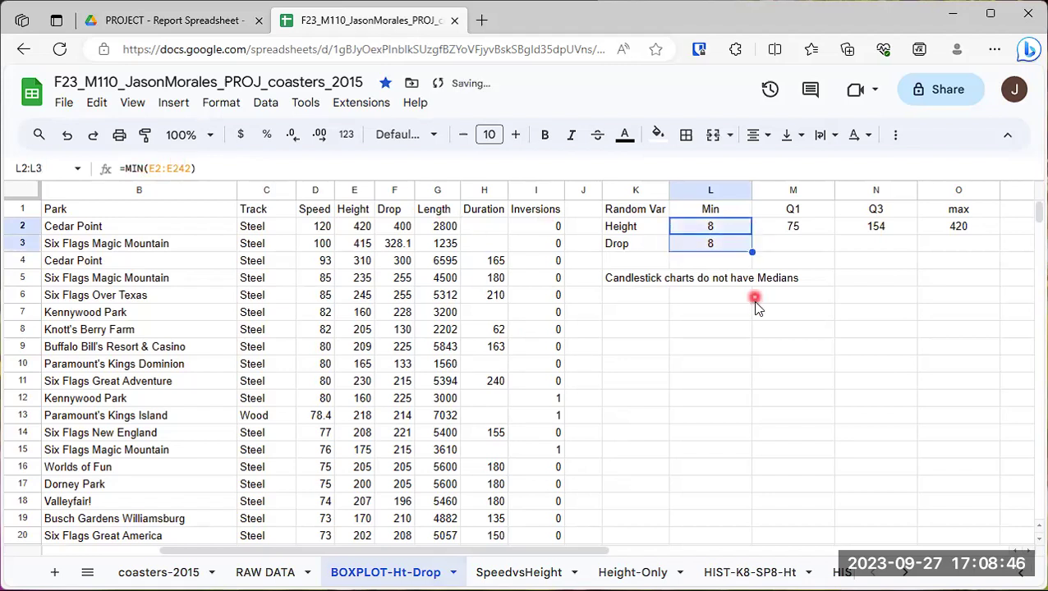
{"action": "left_click", "coordinate": [718, 246]}
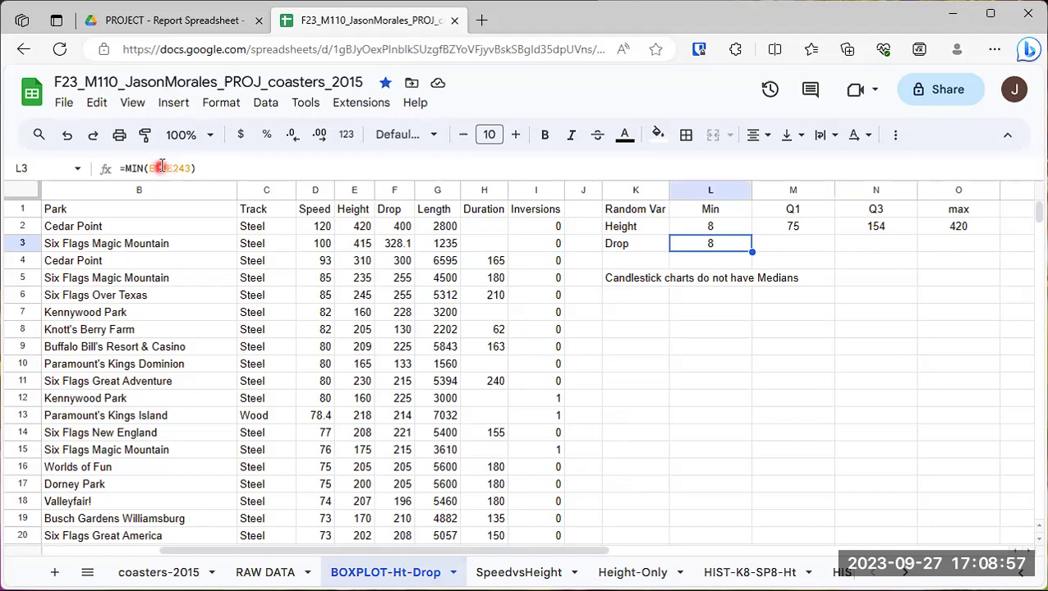
{"action": "key", "text": "Delete"}
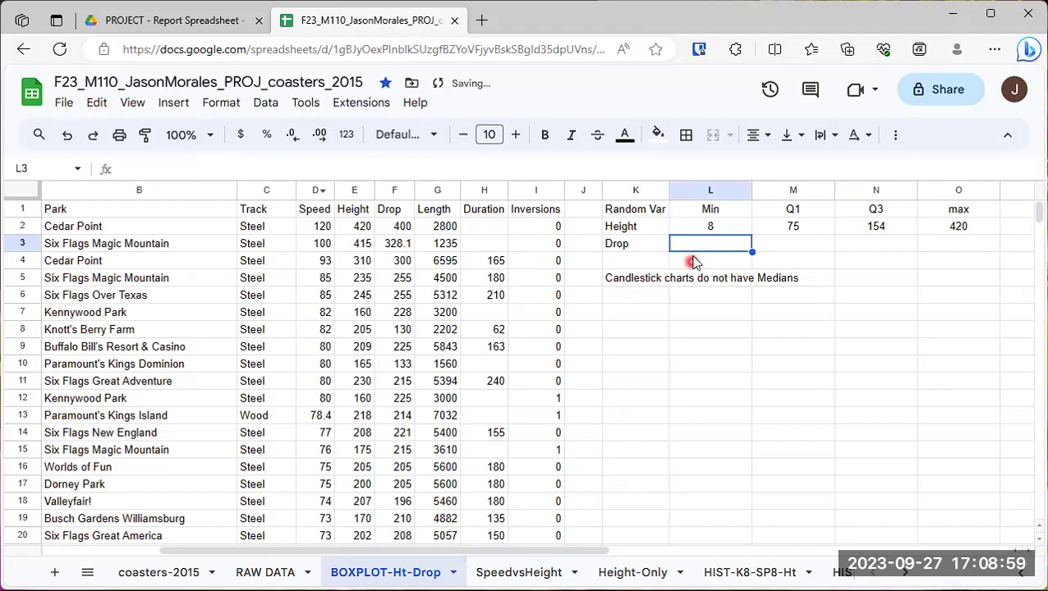
- Enter a MIN formula over the Drop data range F2:F242 in L3, the Min cell of the Drop row
{"action": "double_click", "coordinate": [694, 243]}
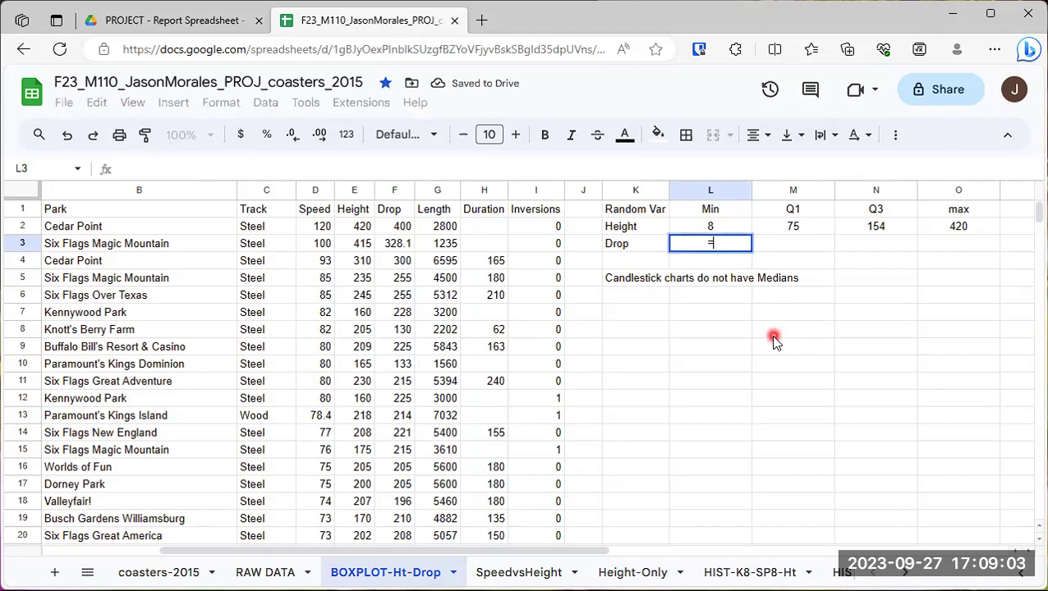
{"action": "type", "text": "="}
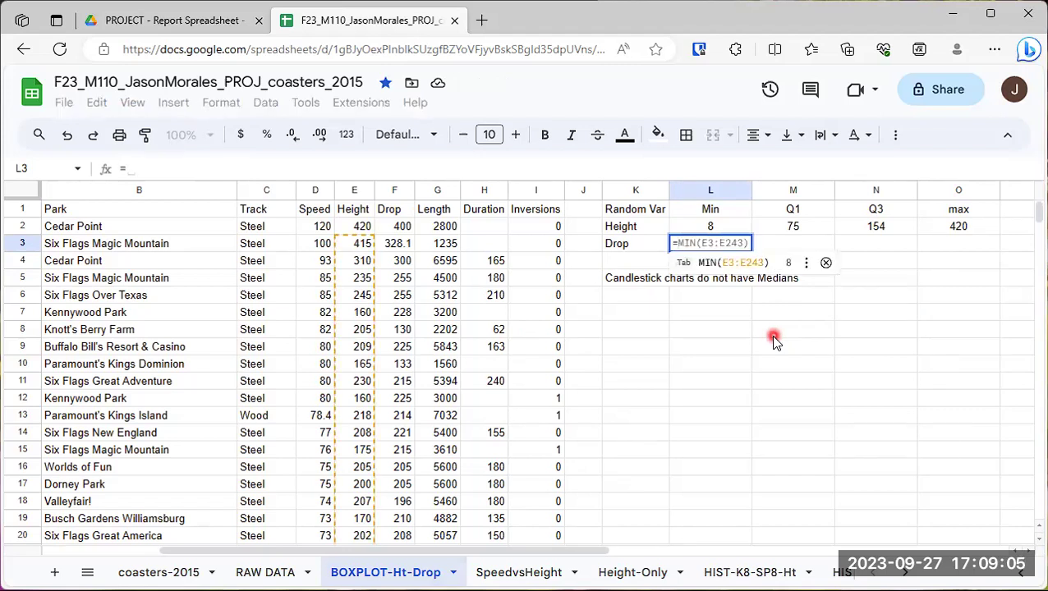
{"action": "type", "text": "min("}
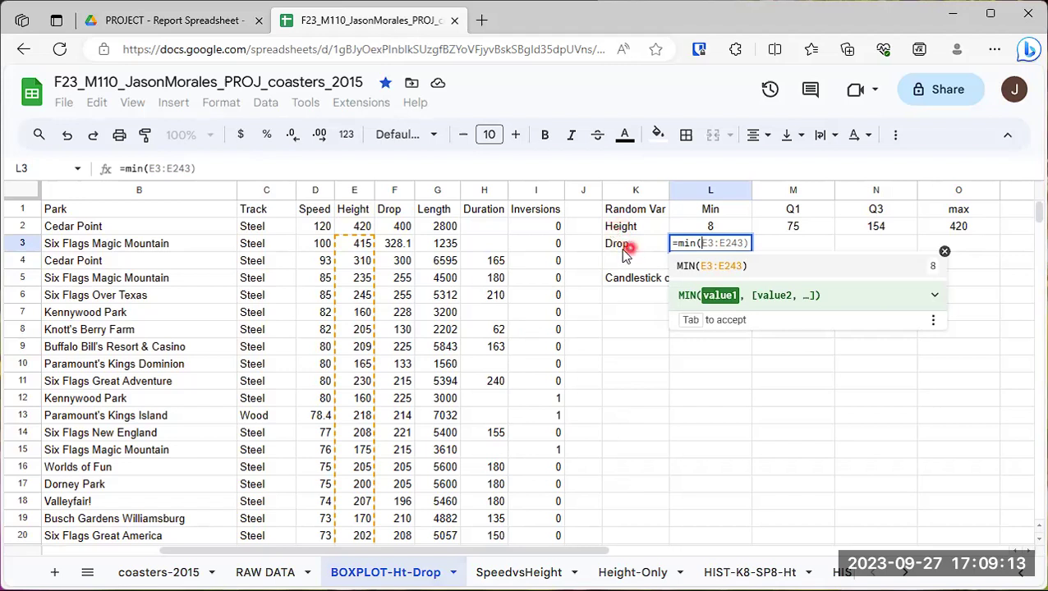
{"action": "left_click", "coordinate": [401, 226]}
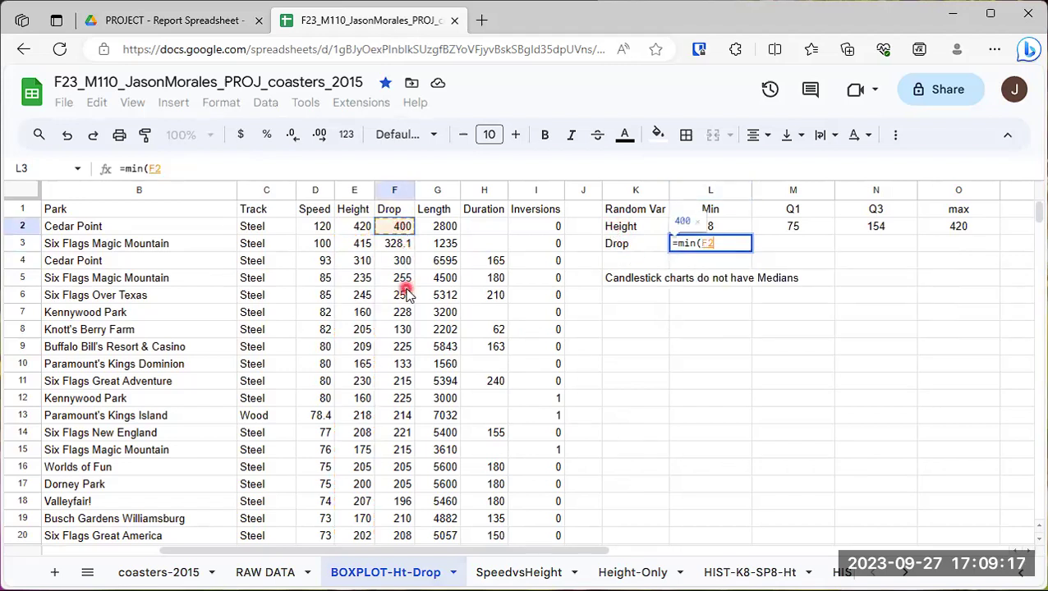
{"action": "scroll", "coordinate": [400, 296], "scroll_direction": "down", "scroll_amount": 5}
{"action": "scroll", "coordinate": [399, 312], "scroll_direction": "down", "scroll_amount": 20}
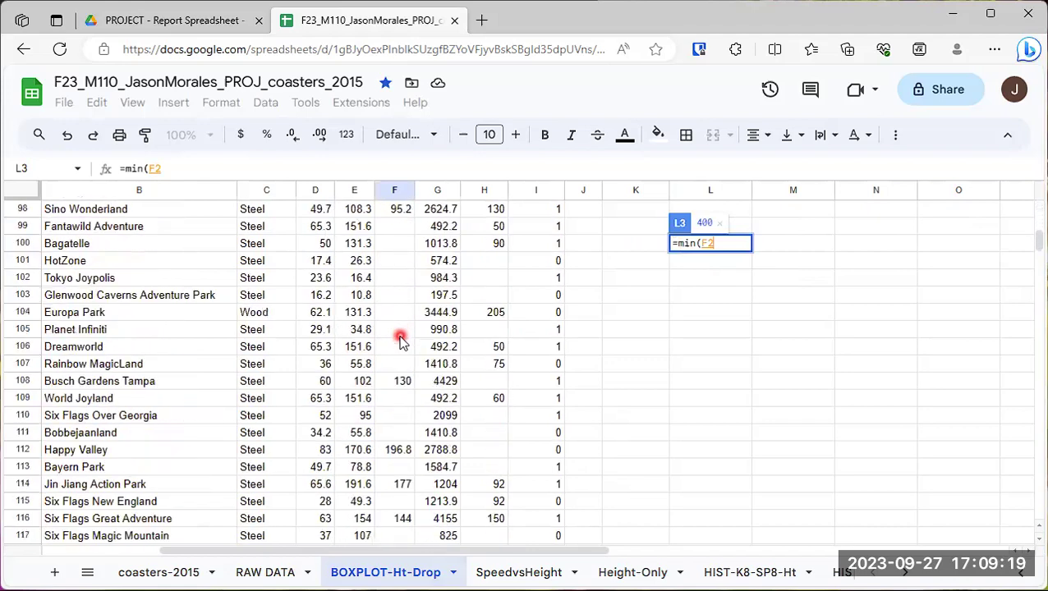
{"action": "scroll", "coordinate": [401, 340], "scroll_direction": "down", "scroll_amount": 20}
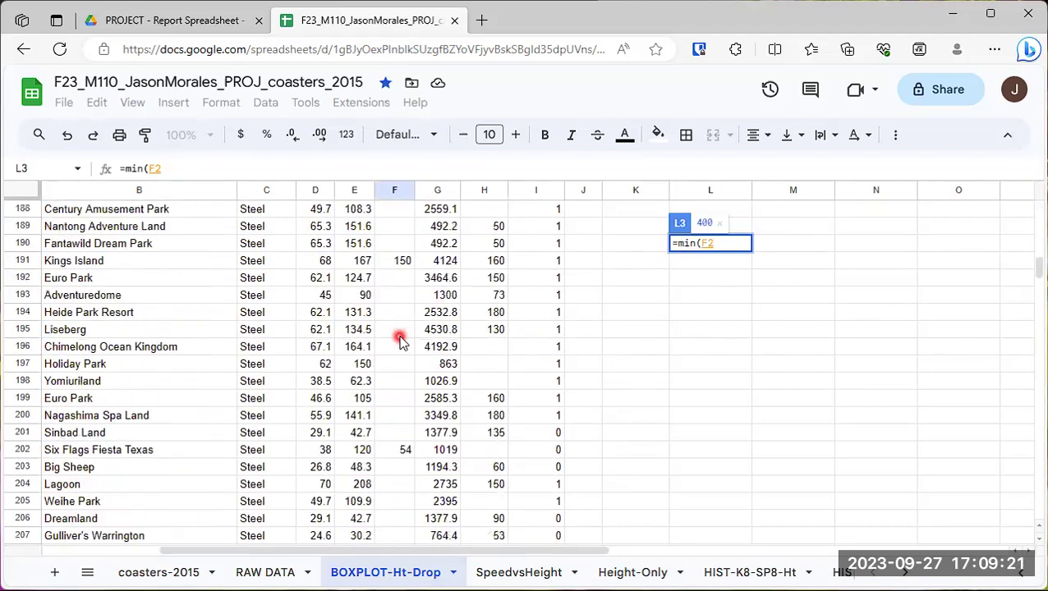
{"action": "scroll", "coordinate": [400, 339], "scroll_direction": "down", "scroll_amount": 8}
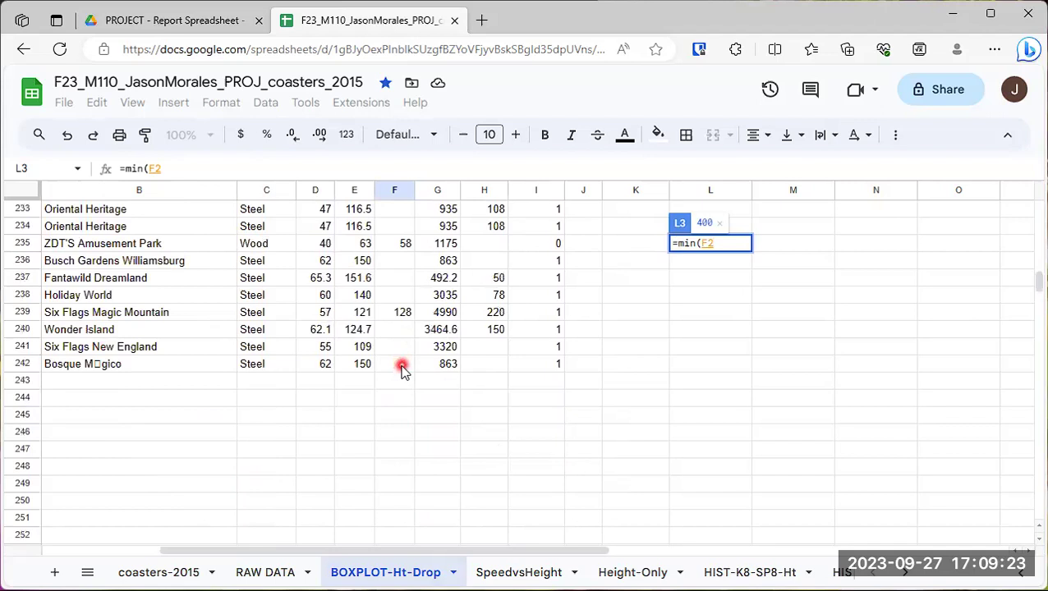
{"action": "left_click", "coordinate": [403, 364], "text": "shift"}
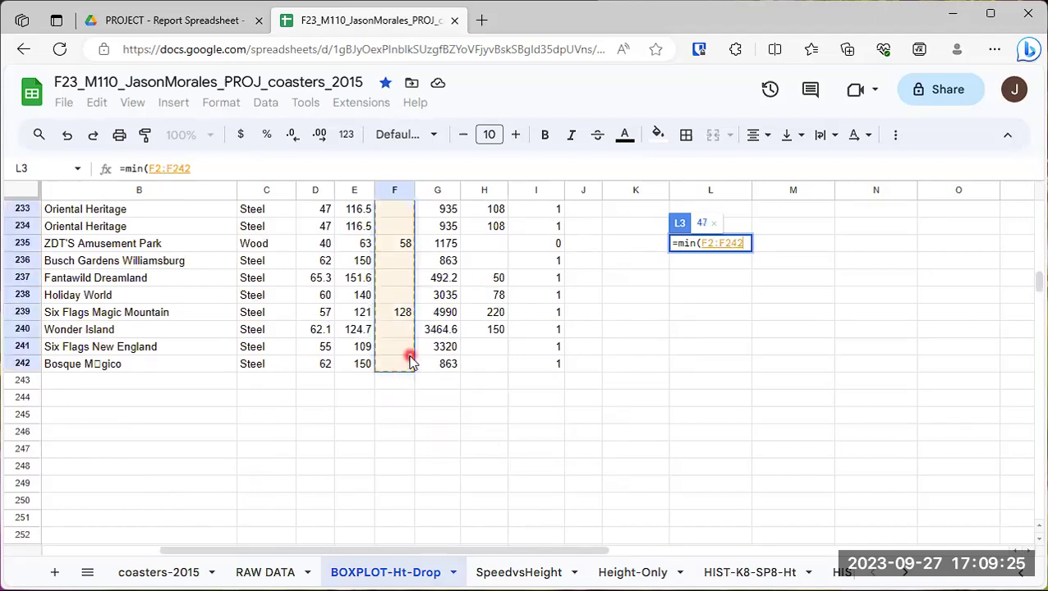
{"action": "type", "text": ")"}
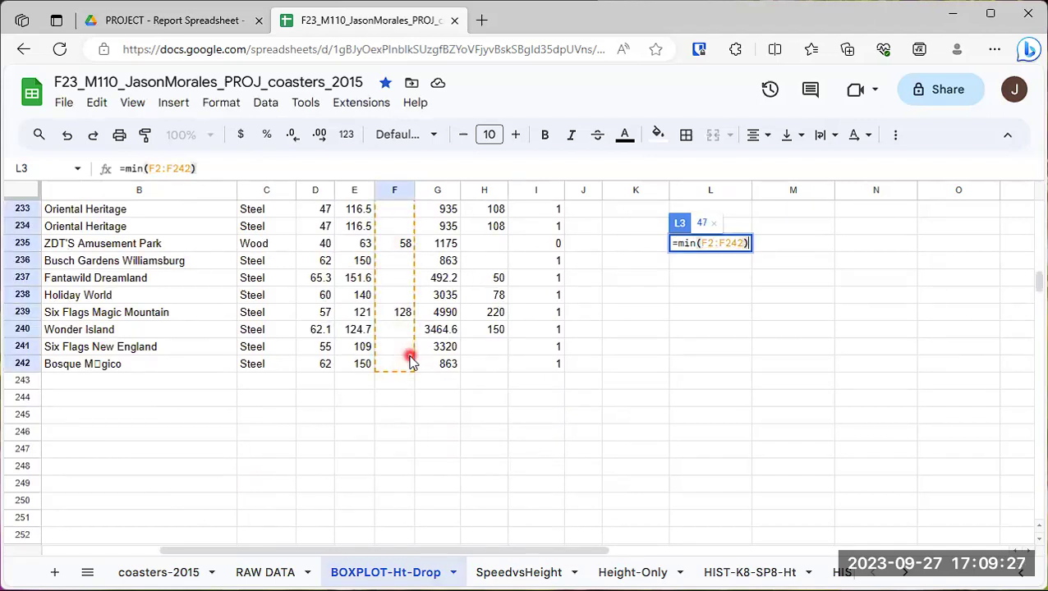
{"action": "key", "text": "Return"}
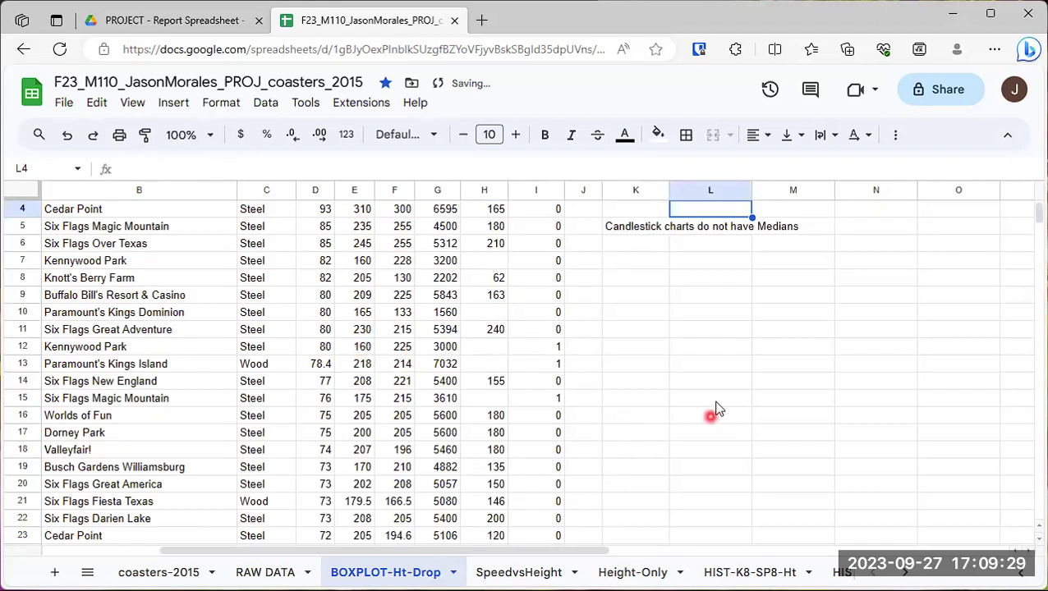
{"action": "scroll", "coordinate": [727, 415], "scroll_direction": "up", "scroll_amount": 1}
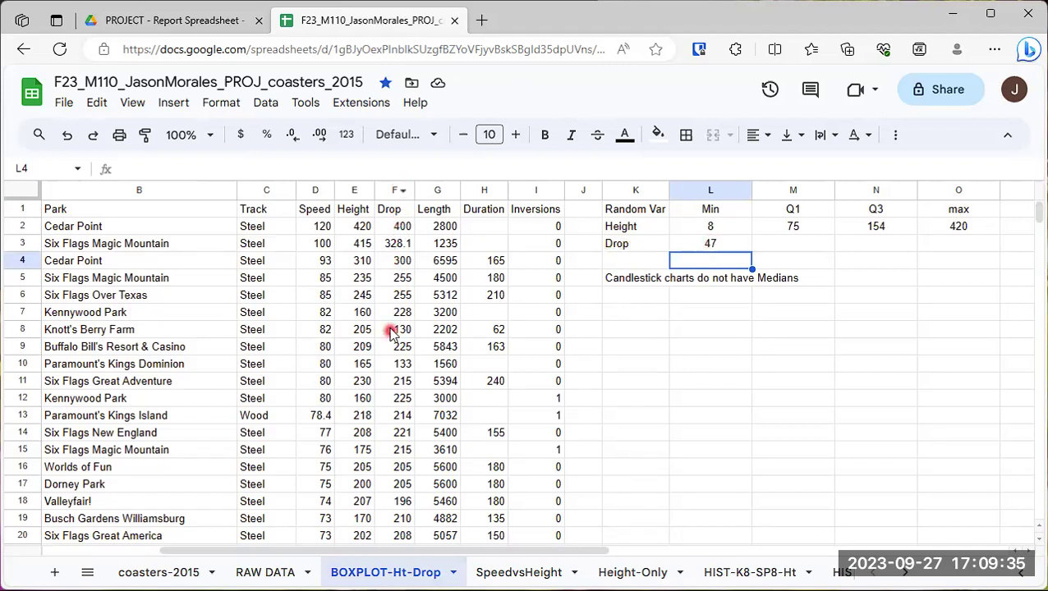
- Enter the formula =max(F2:F242) in O3, the max cell of the Drop row
{"action": "left_click", "coordinate": [943, 248]}
{"action": "type", "text": "=max"}
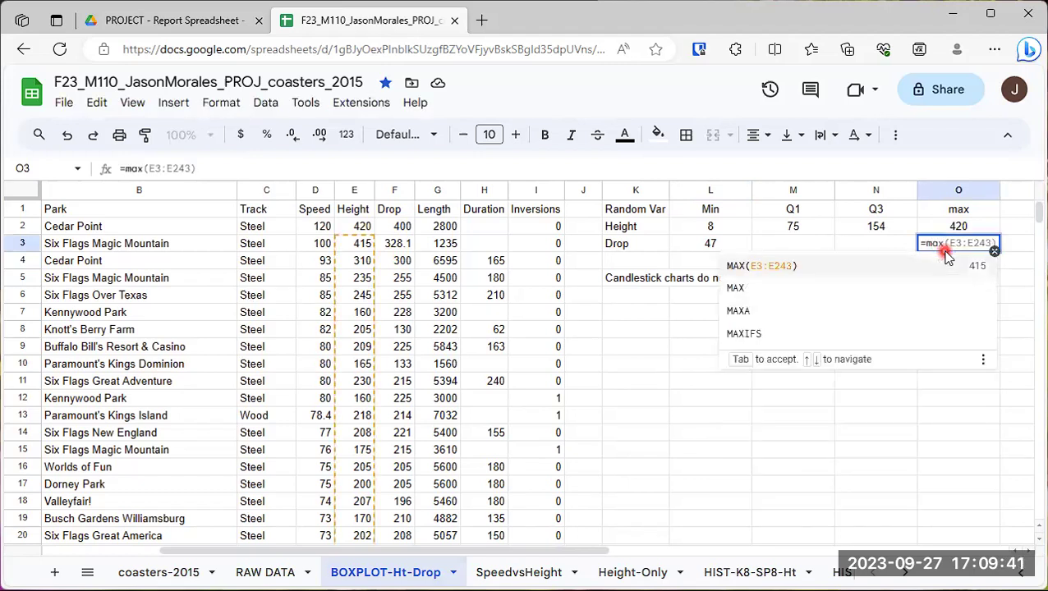
{"action": "type", "text": "("}
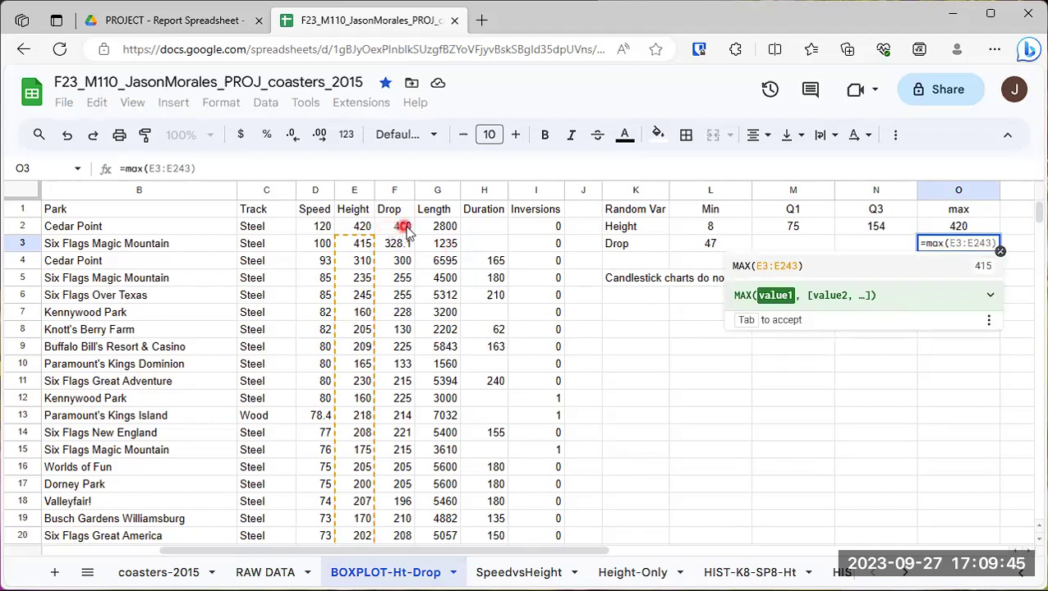
{"action": "key", "text": "BackSpace"}
{"action": "type", "text": "F"}
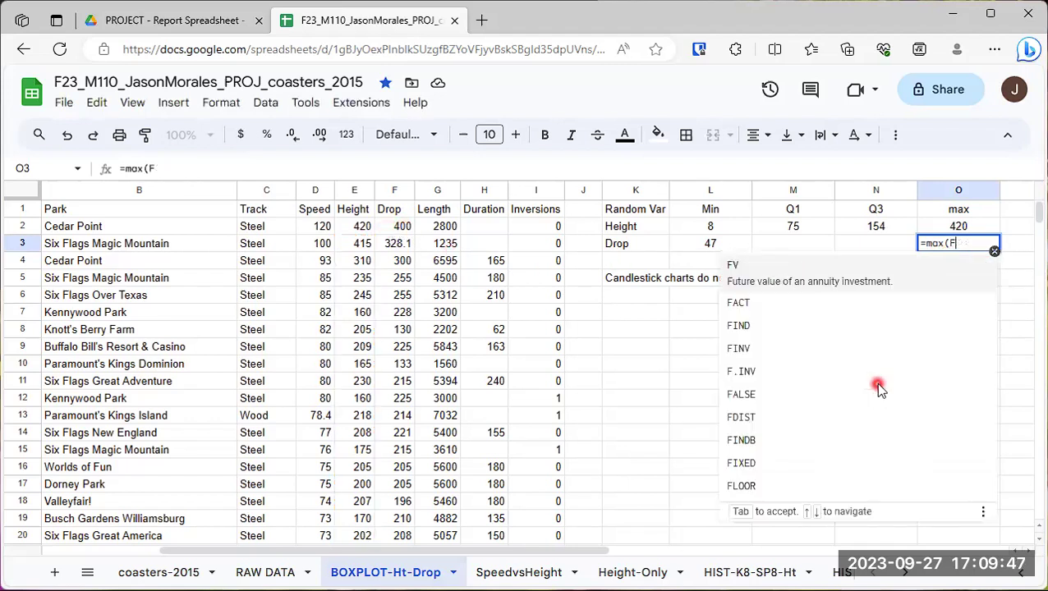
{"action": "type", "text": "2:F"}
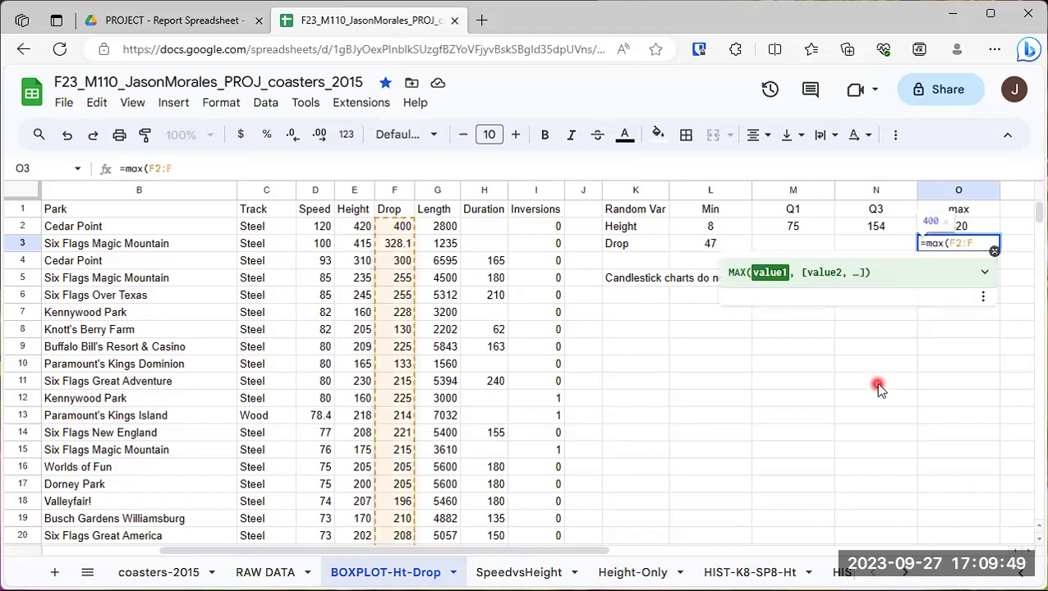
{"action": "type", "text": "242"}
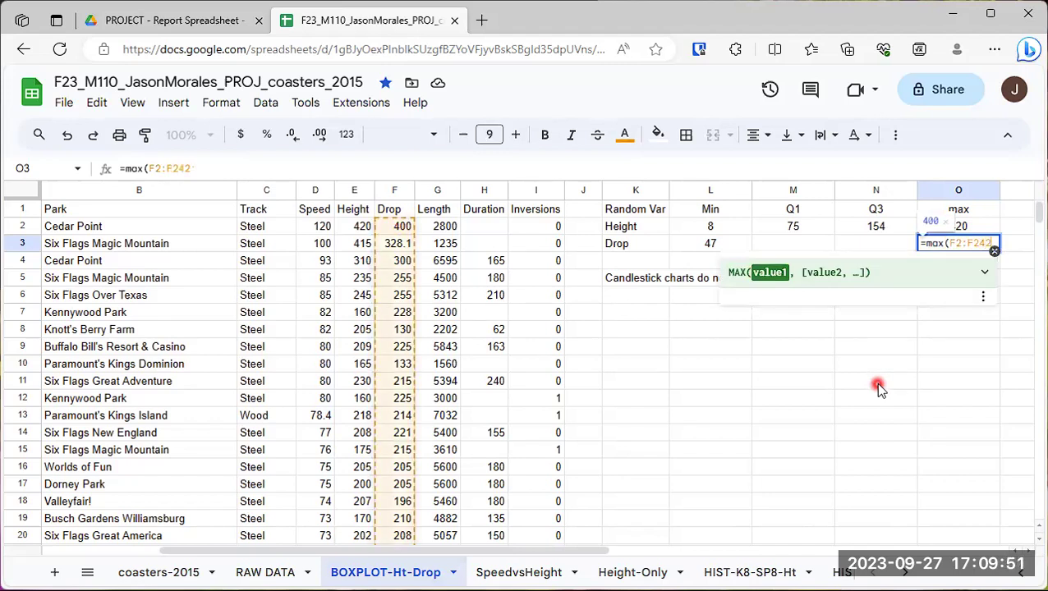
{"action": "type", "text": ")"}
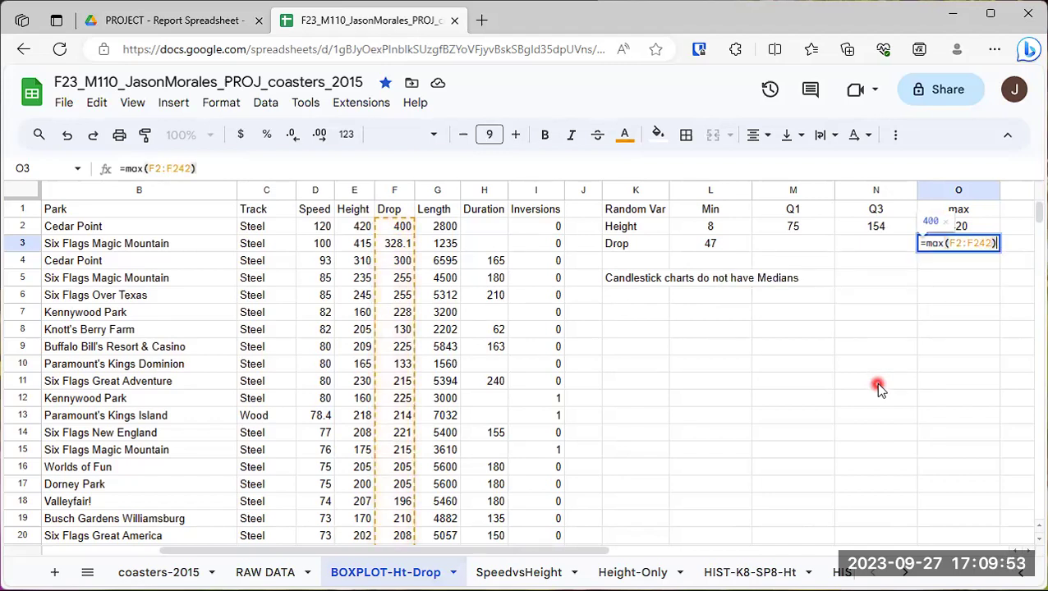
{"action": "key", "text": "Return"}
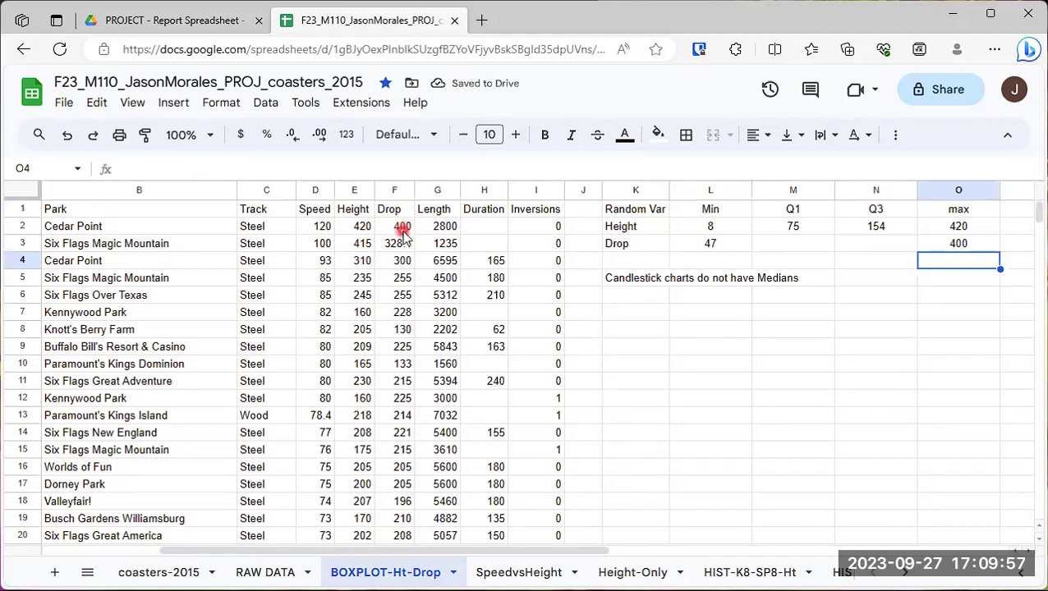
- Start a QUARTILE formula in M3, the Q1 cell of the Drop row, without the suggested Height range
{"action": "left_click", "coordinate": [797, 251]}
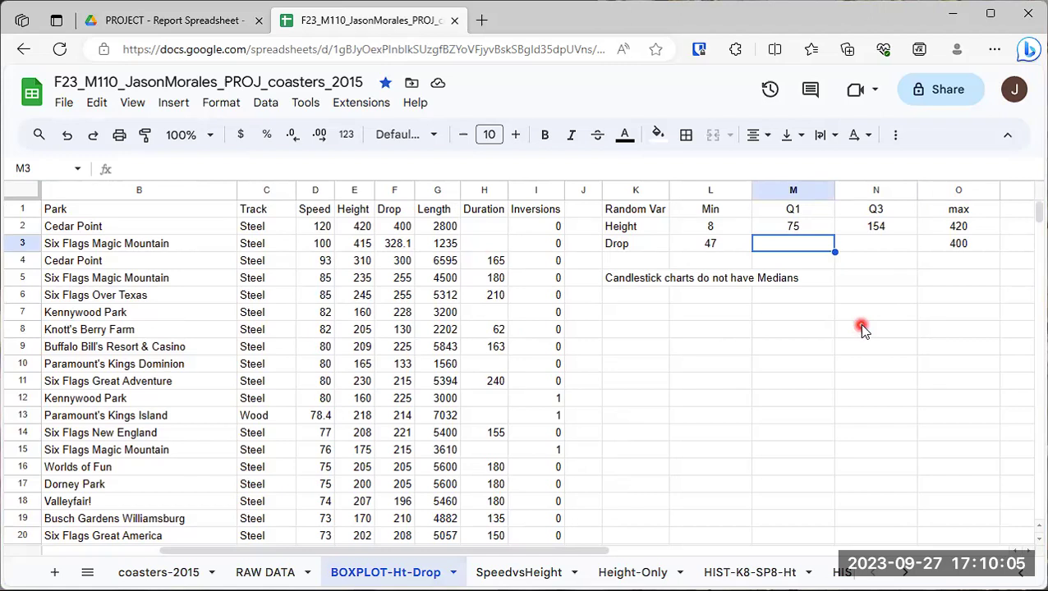
{"action": "type", "text": "=QUARTILE(E2:E341,1)"}
{"action": "key", "text": "ctrl+z"}
{"action": "type", "text": "quar"}
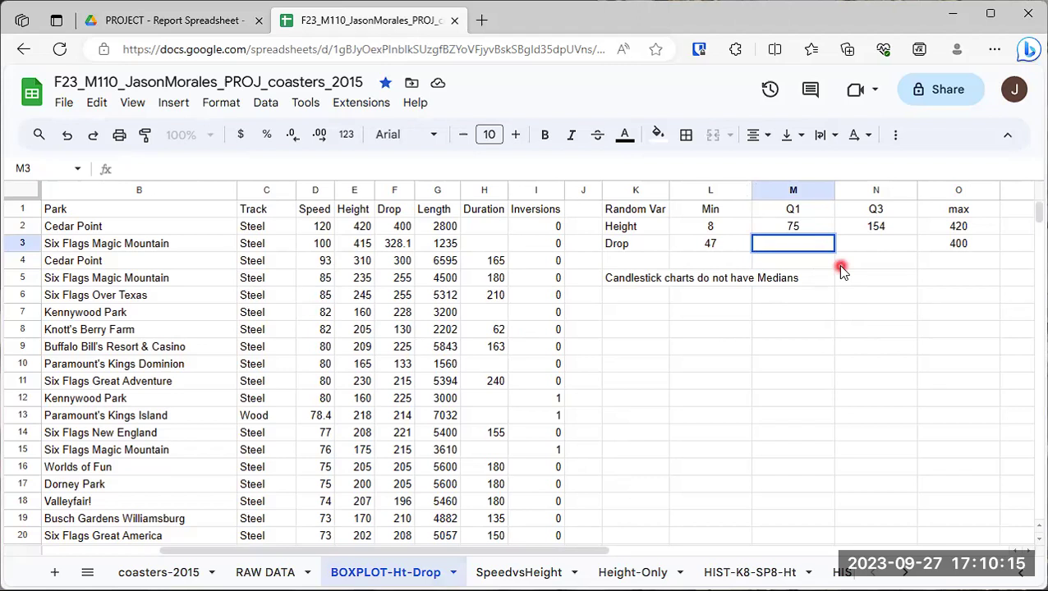
{"action": "type", "text": "=QUARTILE(E3:E243,1)"}
{"action": "type", "text": "qu"}
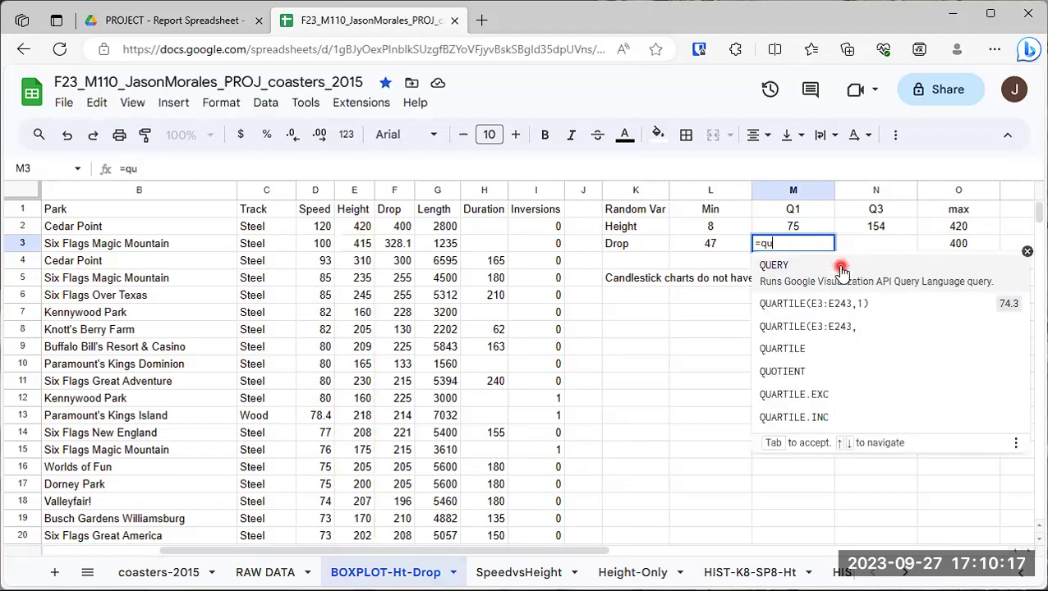
{"action": "type", "text": "ar"}
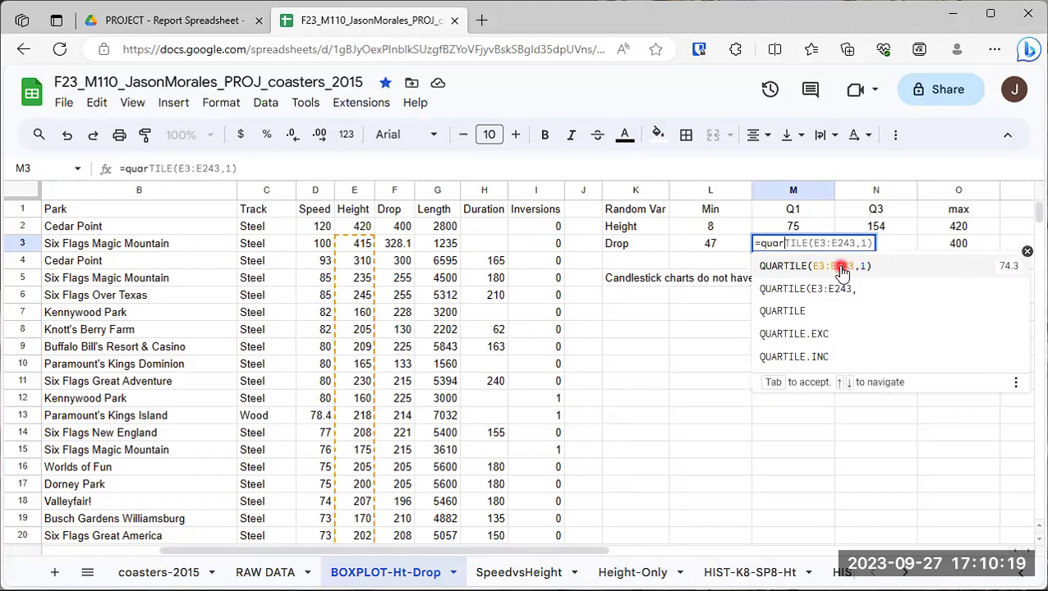
{"action": "left_click", "coordinate": [810, 317]}
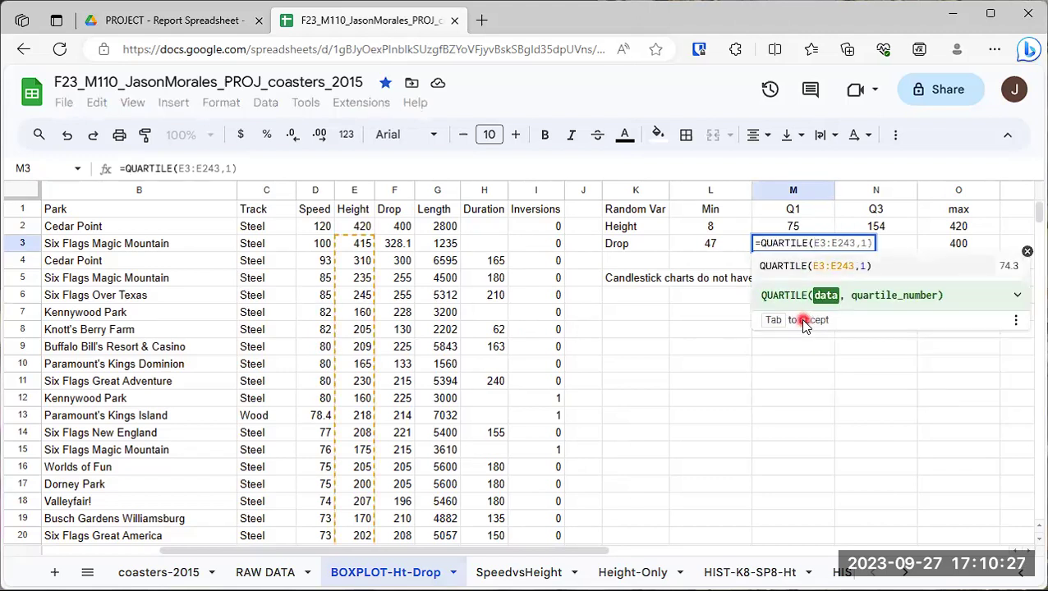
- Set the data argument of M3's QUARTILE formula to F2:F242 and the quartile number to 1, and complete it
{"action": "type", "text": "F"}
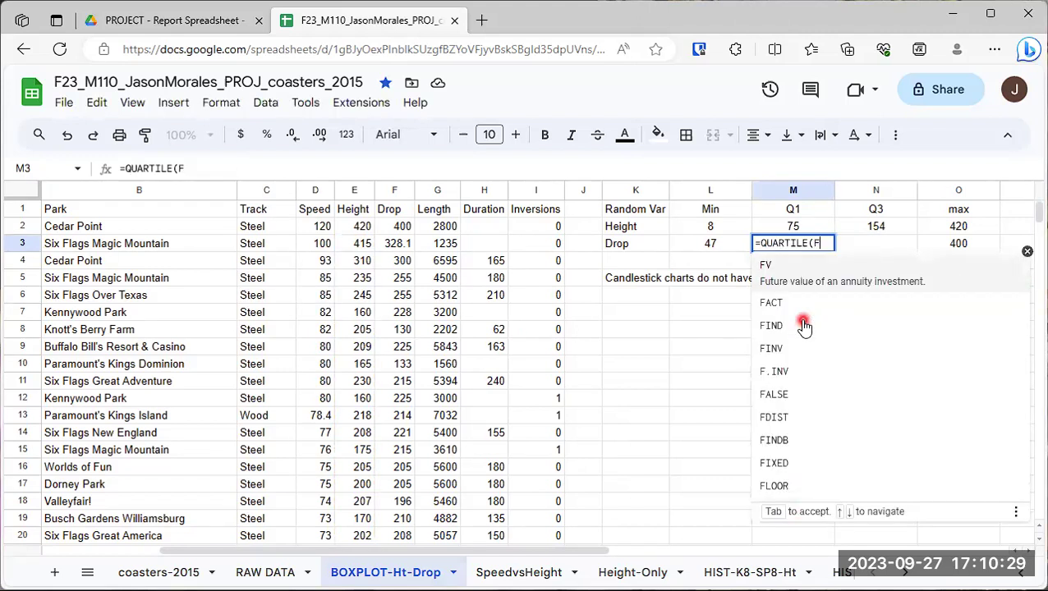
{"action": "type", "text": "2:F242"}
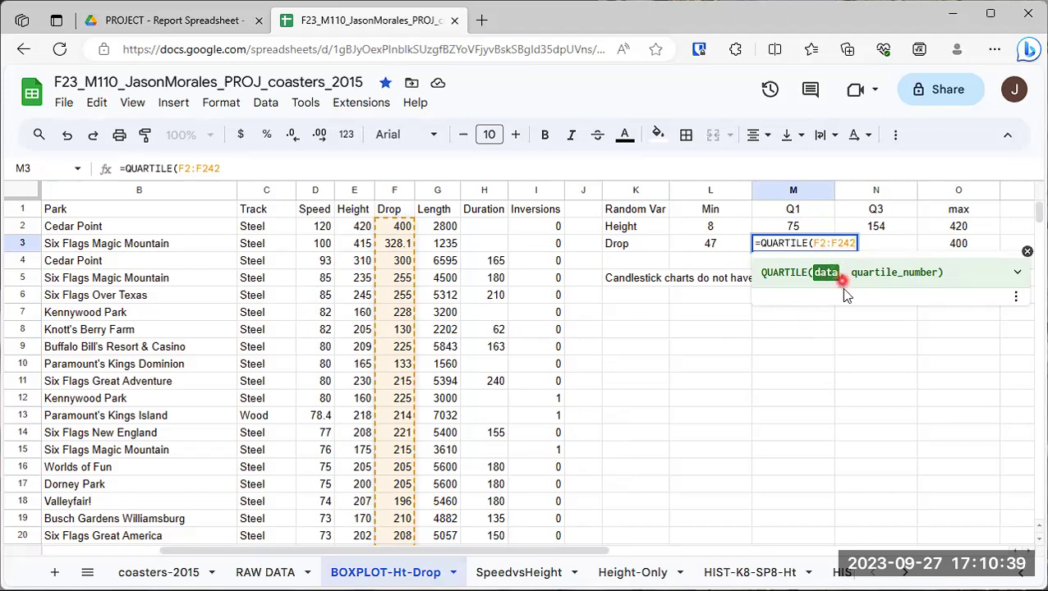
{"action": "type", "text": ","}
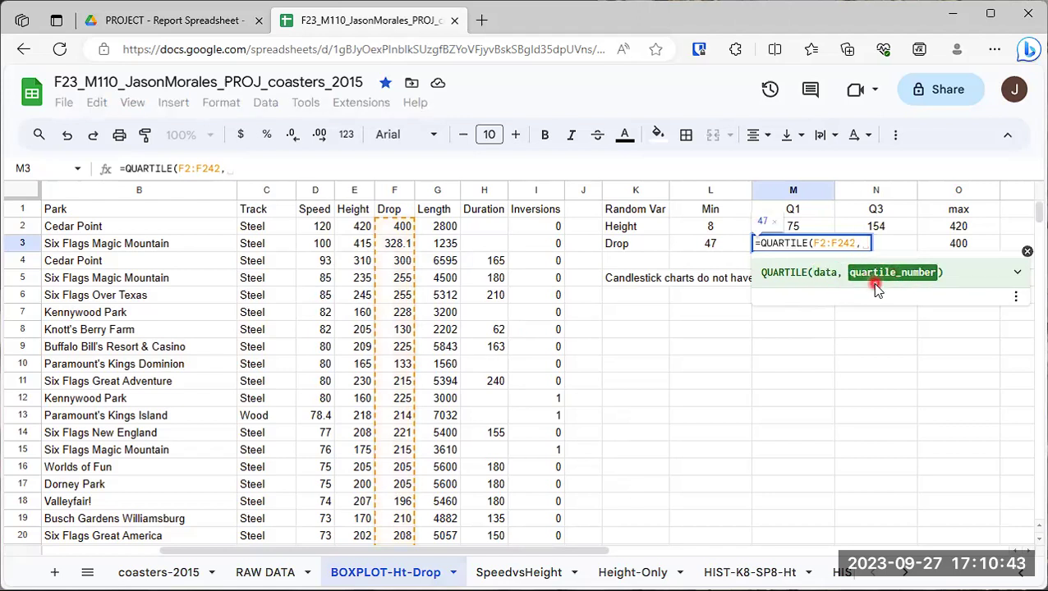
{"action": "type", "text": "1"}
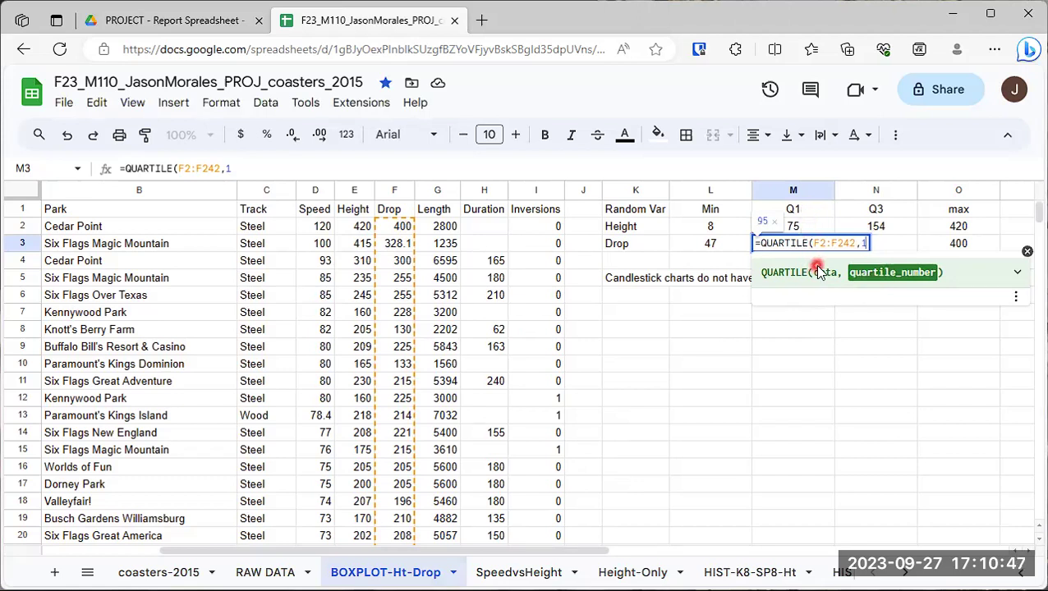
{"action": "type", "text": ")"}
{"action": "key", "text": "Return"}
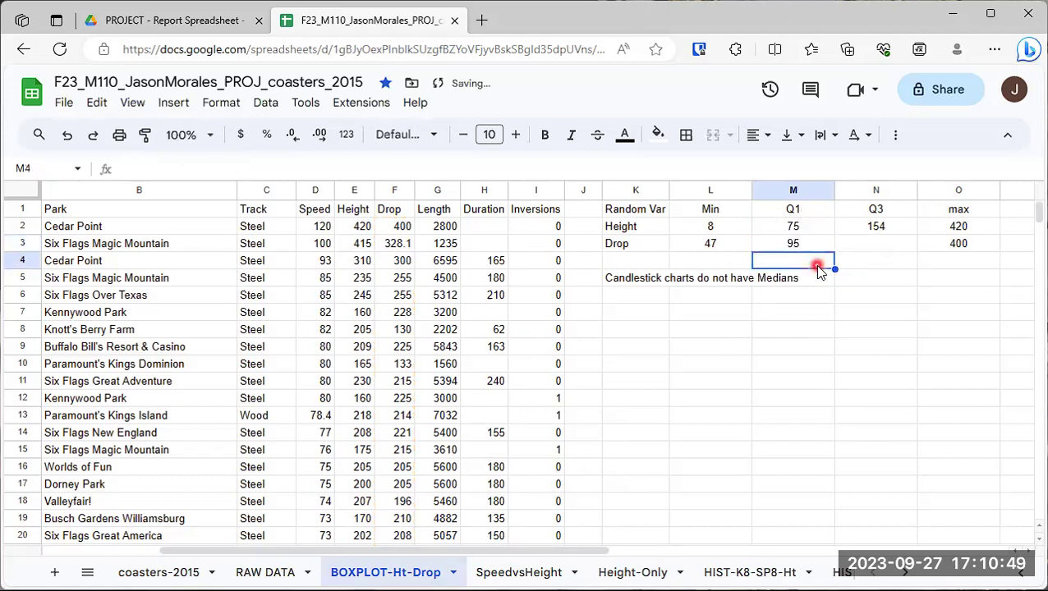
- Enter the formula =QUARTILE(F2:F242,3) in N3, the Q3 cell of the Drop row
{"action": "left_click", "coordinate": [887, 246]}
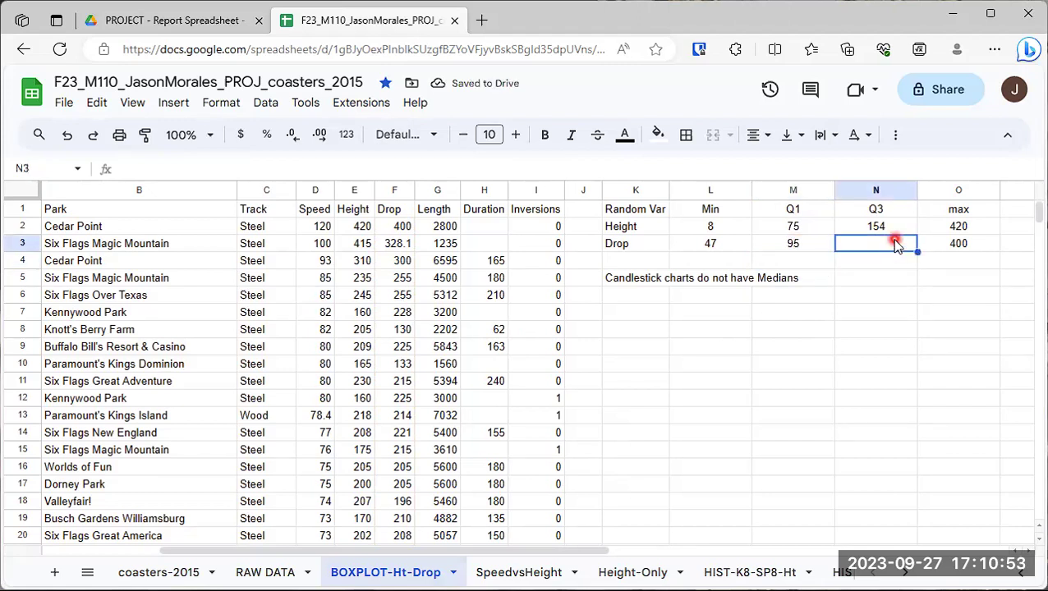
{"action": "type", "text": "="}
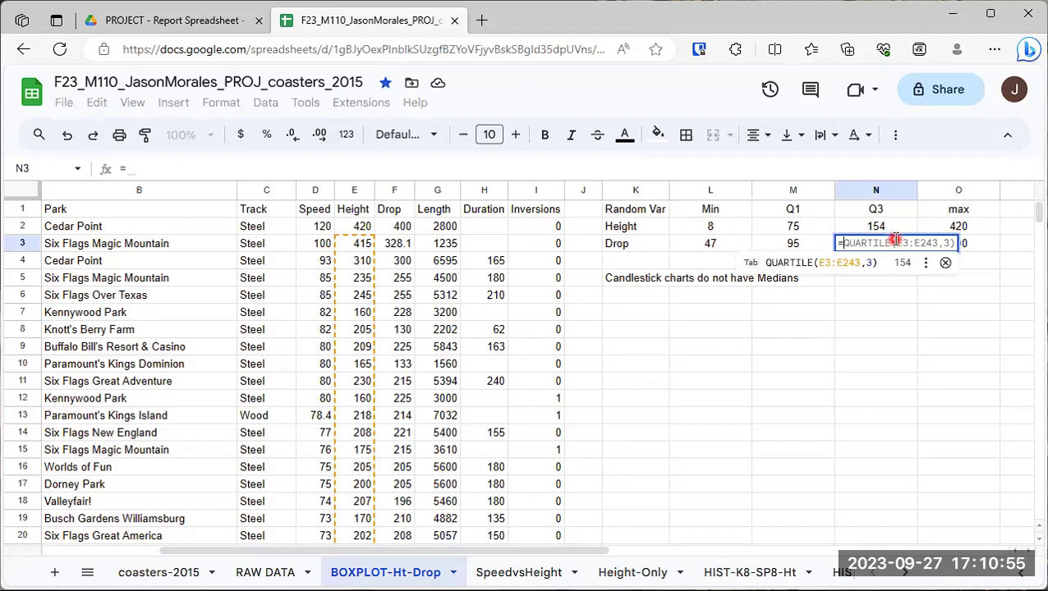
{"action": "type", "text": "quart"}
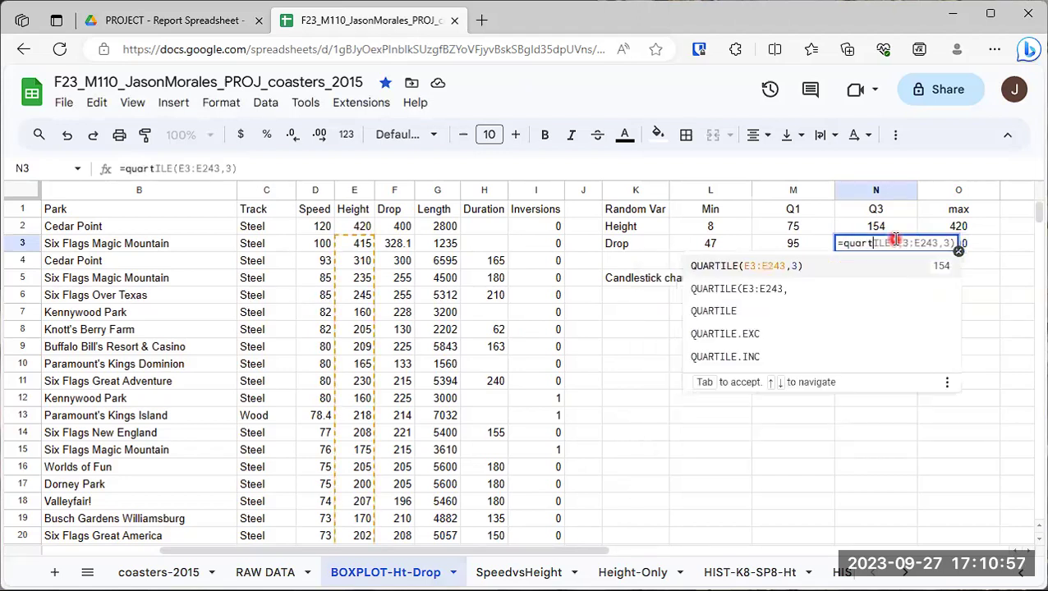
{"action": "left_click", "coordinate": [774, 323]}
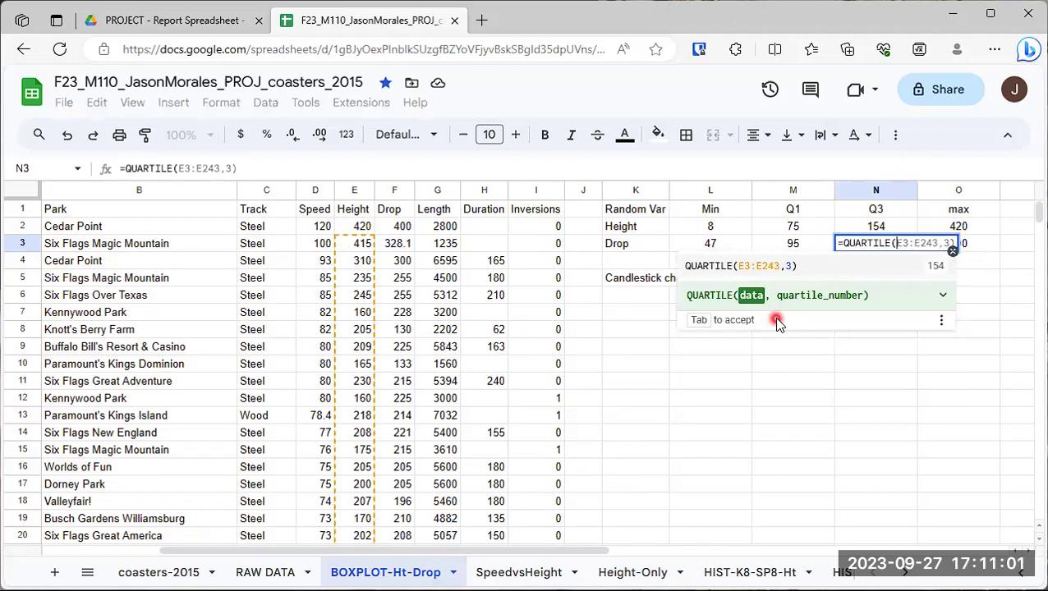
{"action": "type", "text": "F2:F"}
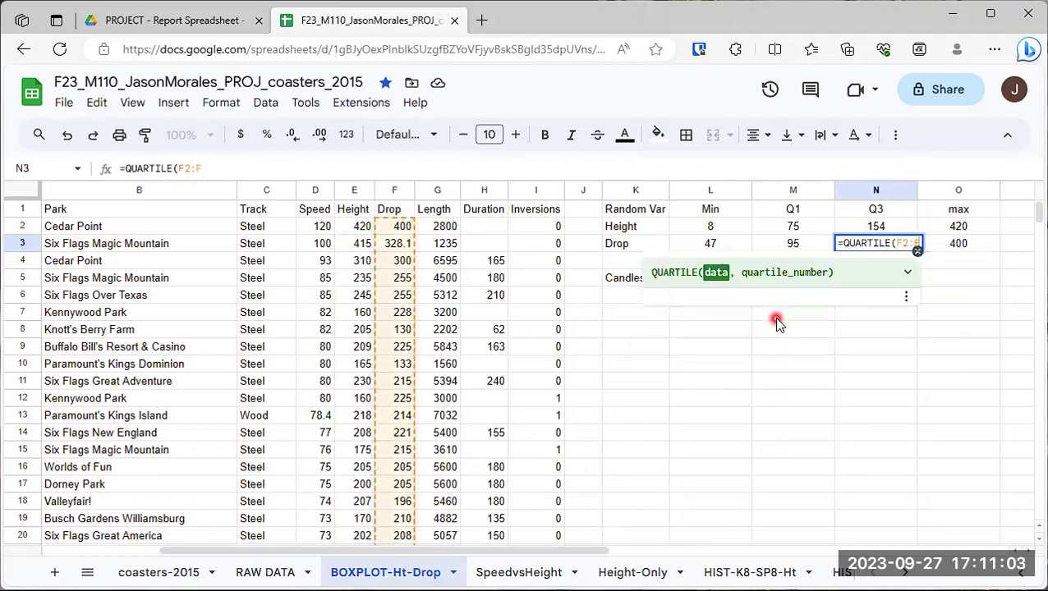
{"action": "type", "text": "242,"}
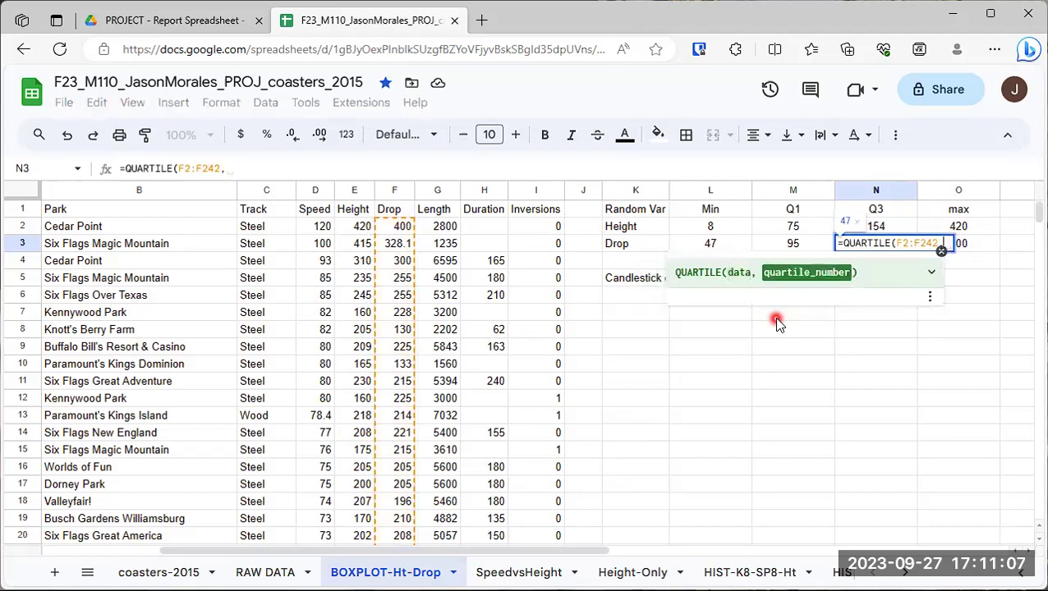
{"action": "type", "text": "3)"}
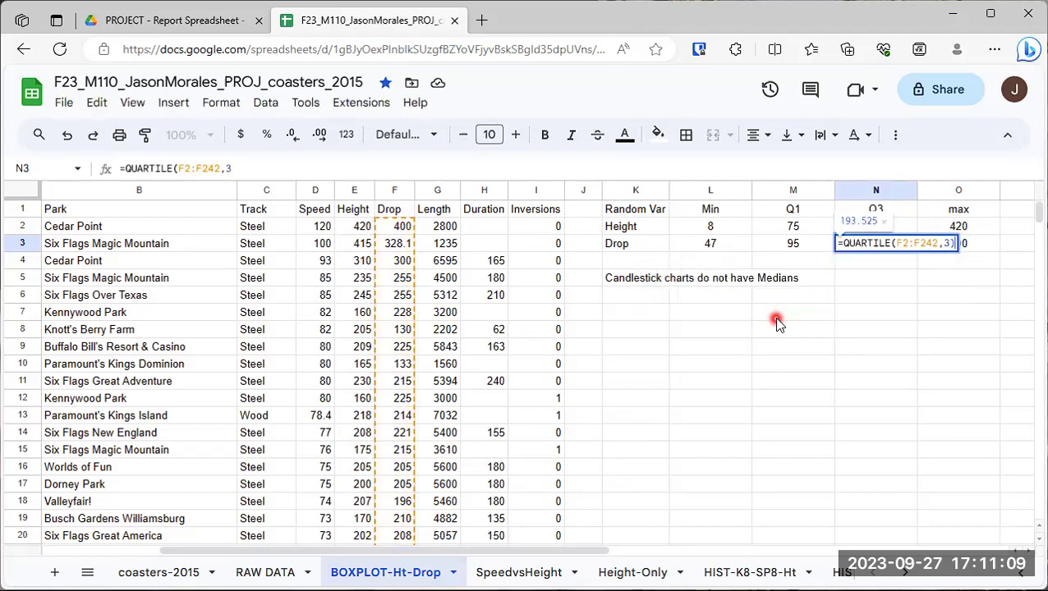
{"action": "key", "text": "Return"}
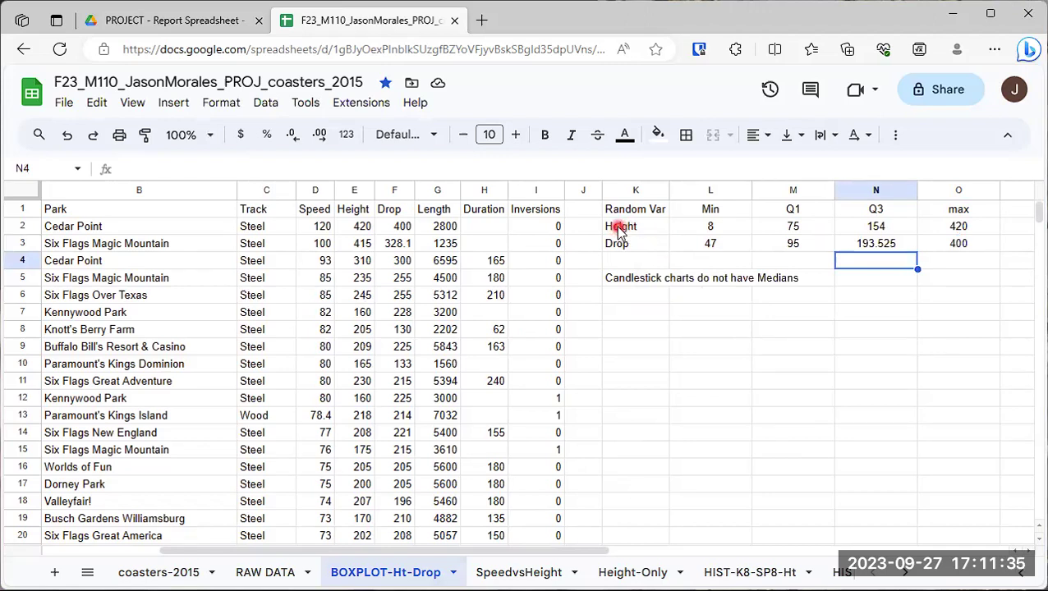
- Insert a chart from the Height and Drop summary rows K2:O3 and set its type to Candlestick chart
{"action": "left_click_drag", "start_coordinate": [618, 229], "coordinate": [960, 249]}
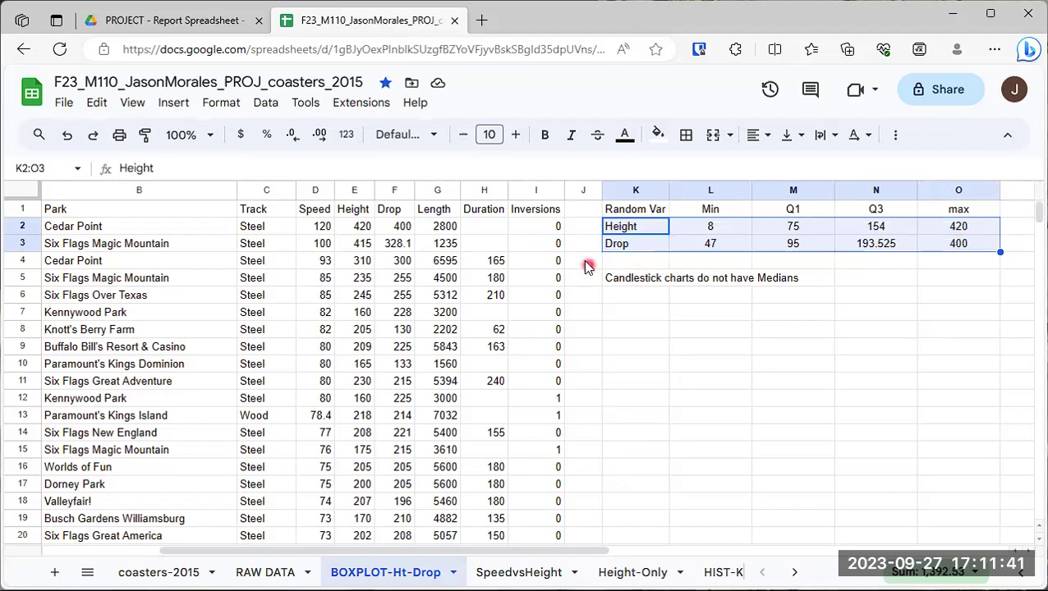
{"action": "left_click", "coordinate": [170, 105]}
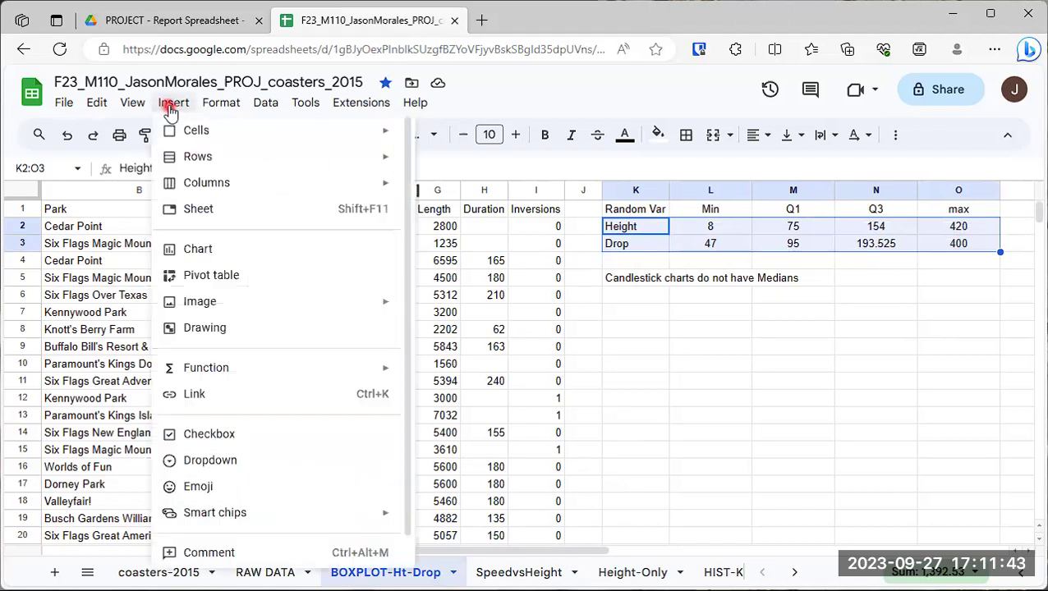
{"action": "left_click", "coordinate": [198, 250]}
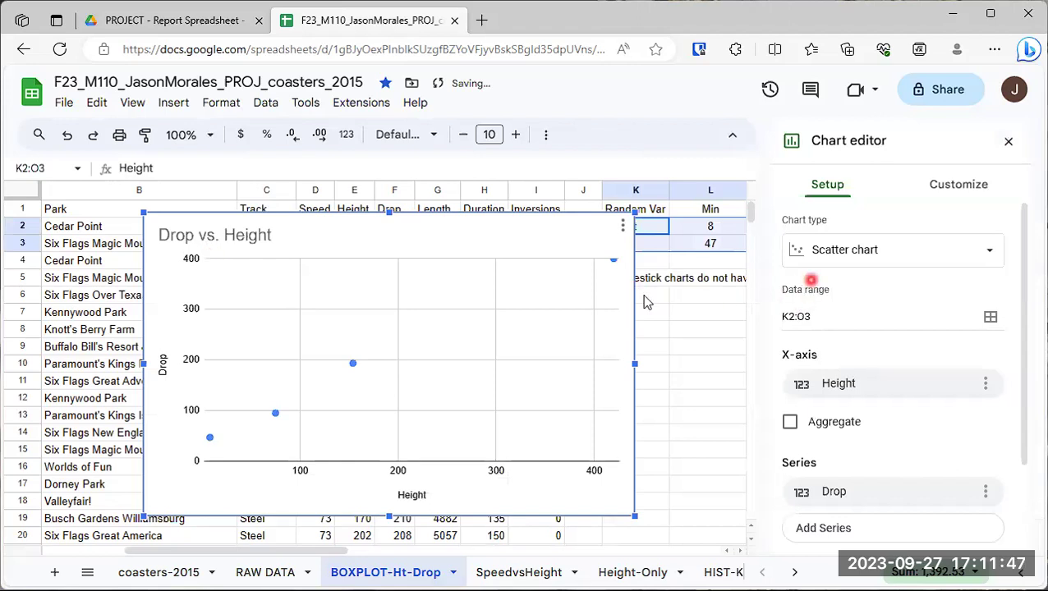
{"action": "left_click", "coordinate": [988, 251]}
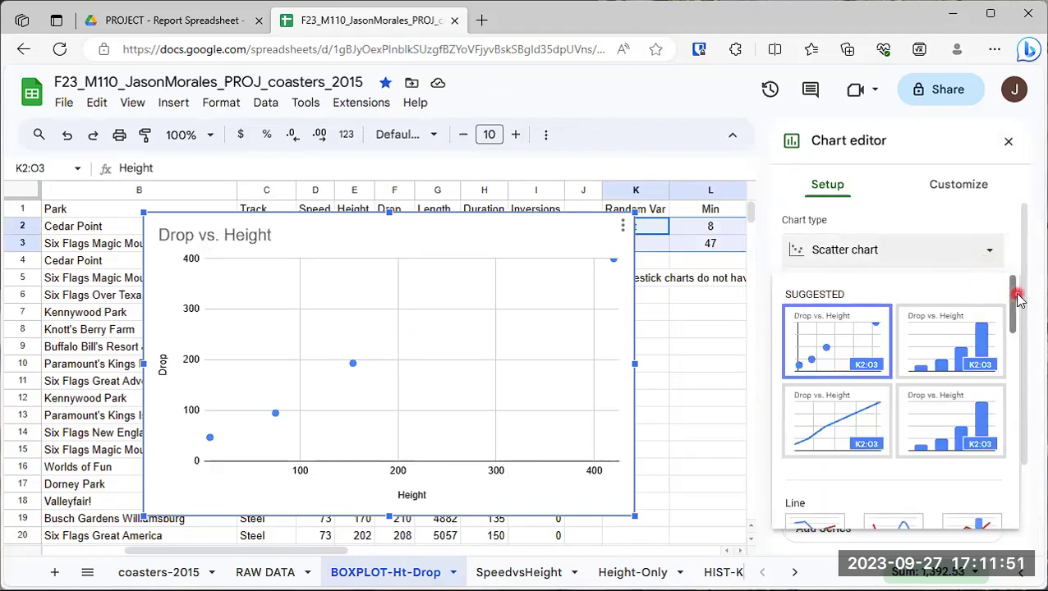
{"action": "left_click_drag", "start_coordinate": [1014, 292], "coordinate": [1024, 496]}
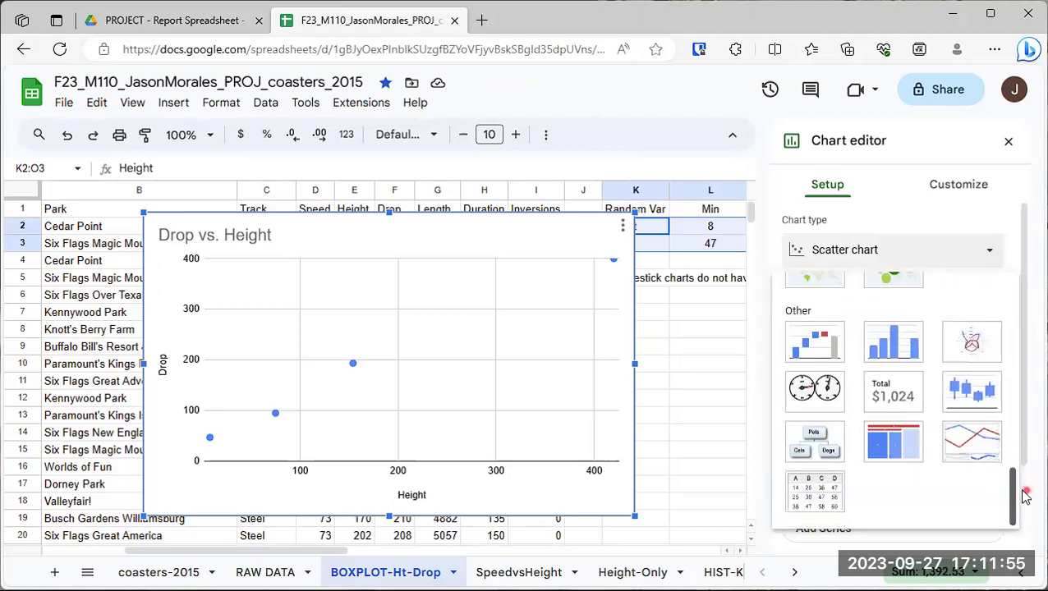
{"action": "left_click", "coordinate": [962, 399]}
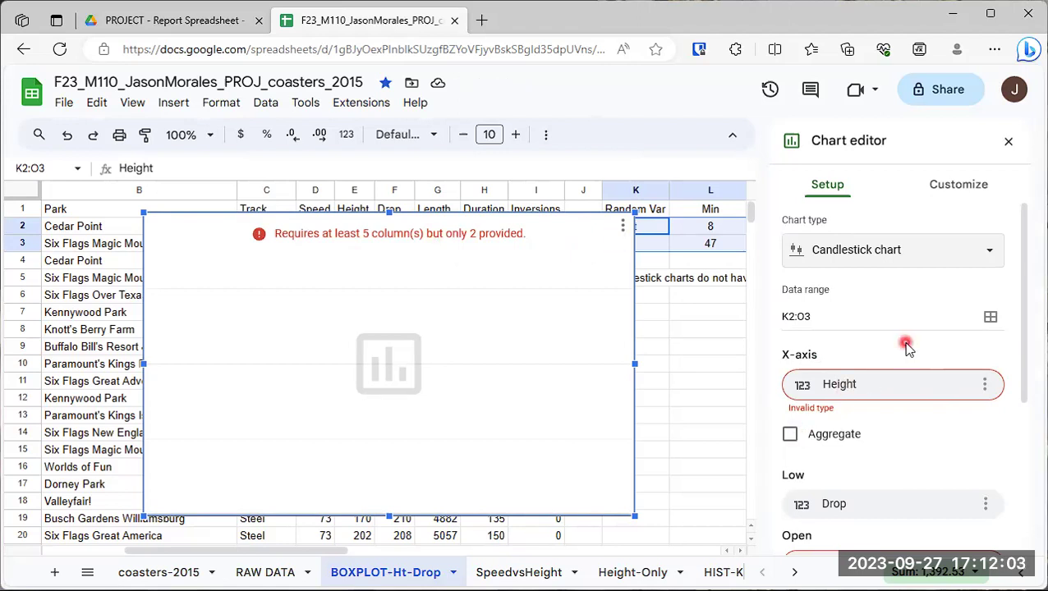
- Turn off switching rows and columns and the use of row 2 as headers for the candlestick chart
{"action": "scroll", "coordinate": [907, 348], "scroll_direction": "down", "scroll_amount": 3}
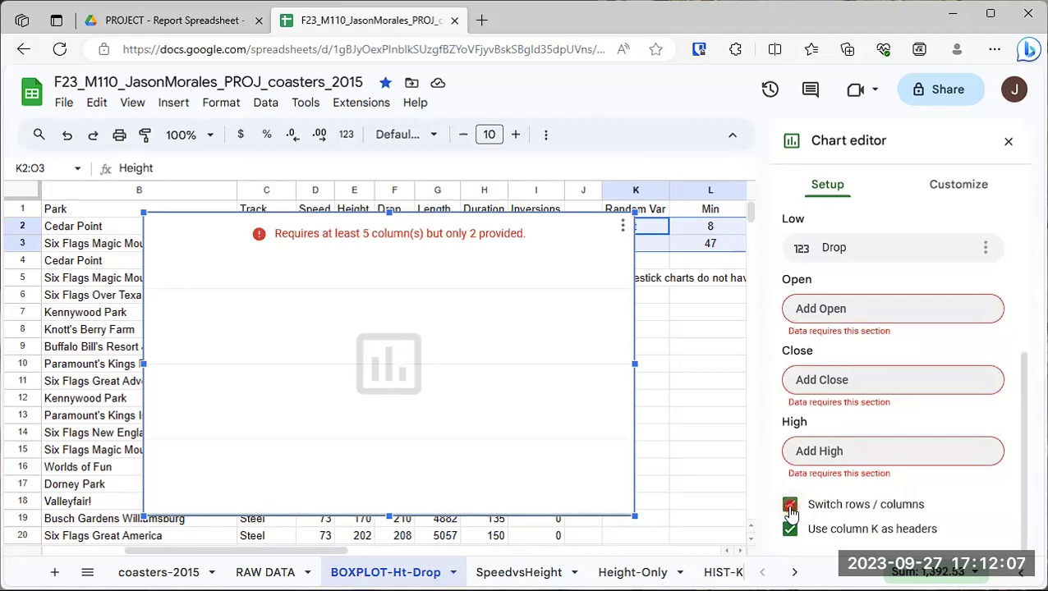
{"action": "left_click", "coordinate": [789, 506]}
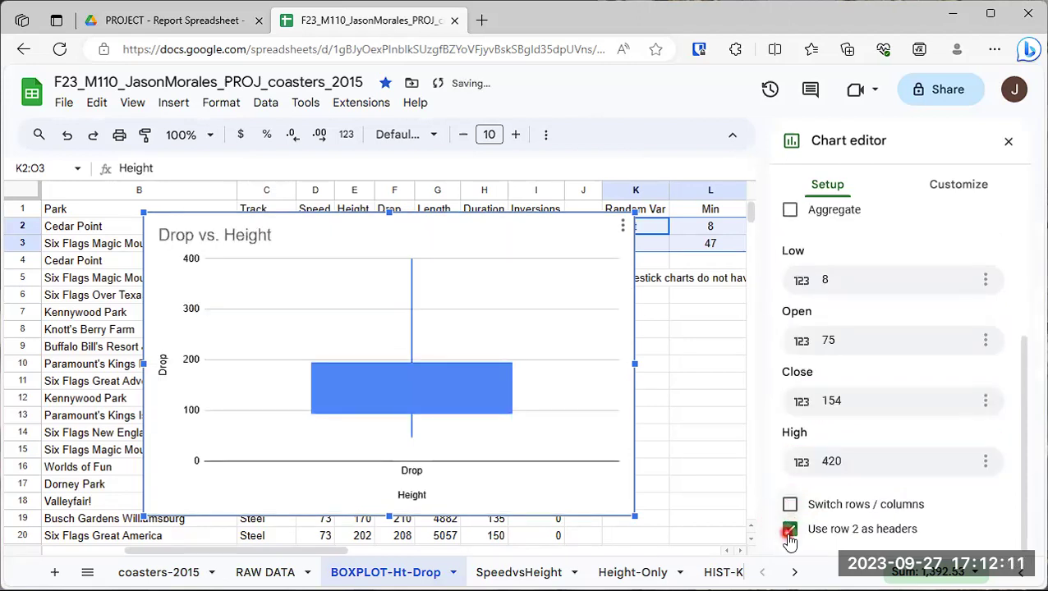
{"action": "left_click", "coordinate": [790, 531]}
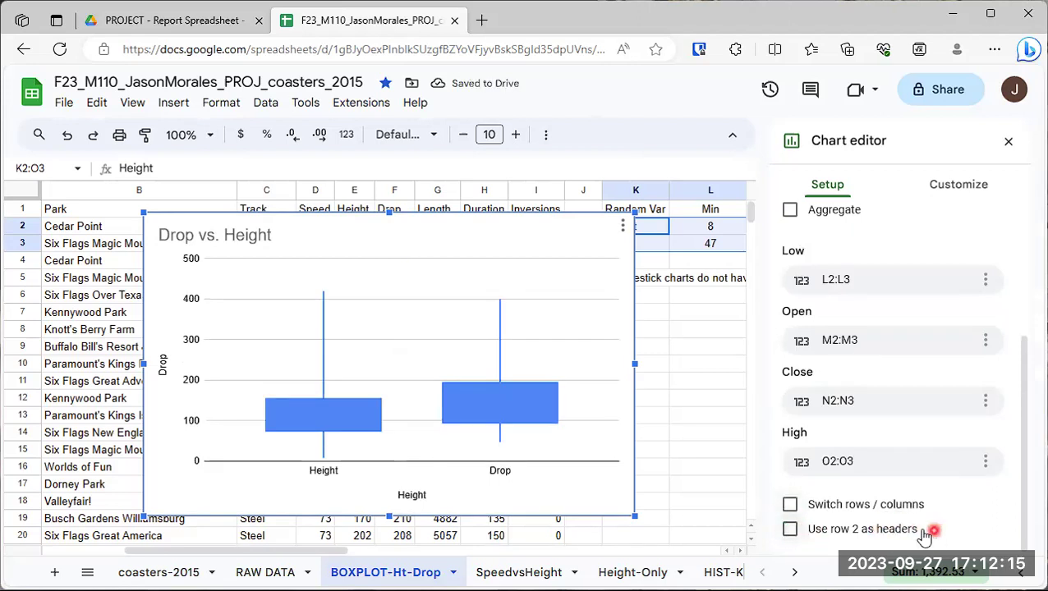
- Re-enable the chart's row/column switching and column K headers, and turn off both row/column switching and header use again
{"action": "left_click", "coordinate": [790, 504]}
{"action": "scroll", "coordinate": [807, 502], "scroll_direction": "down", "scroll_amount": 1}
{"action": "left_click", "coordinate": [791, 530]}
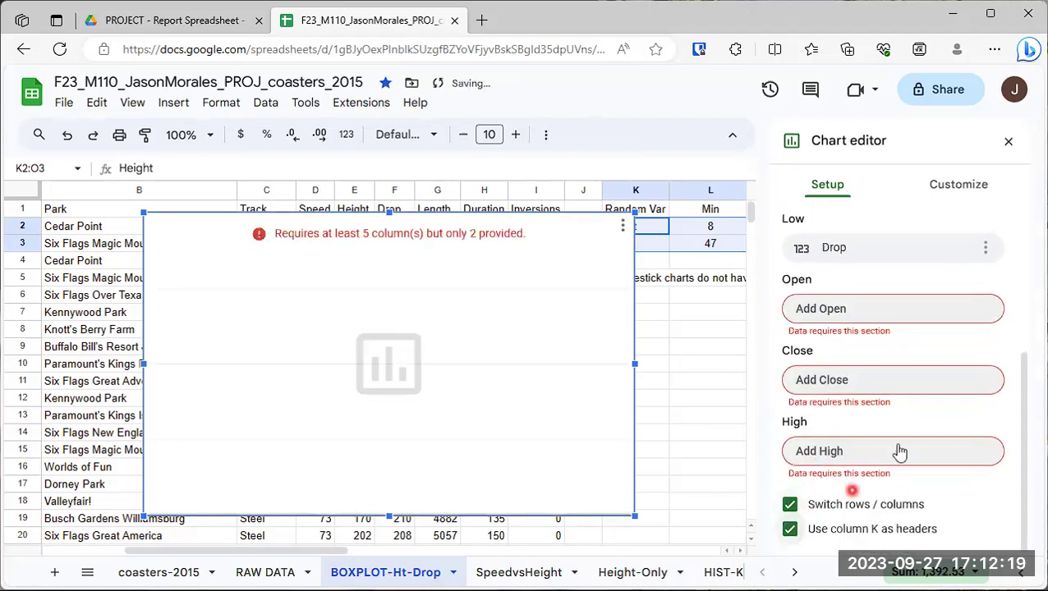
{"action": "left_click", "coordinate": [791, 505]}
{"action": "left_click", "coordinate": [791, 531]}
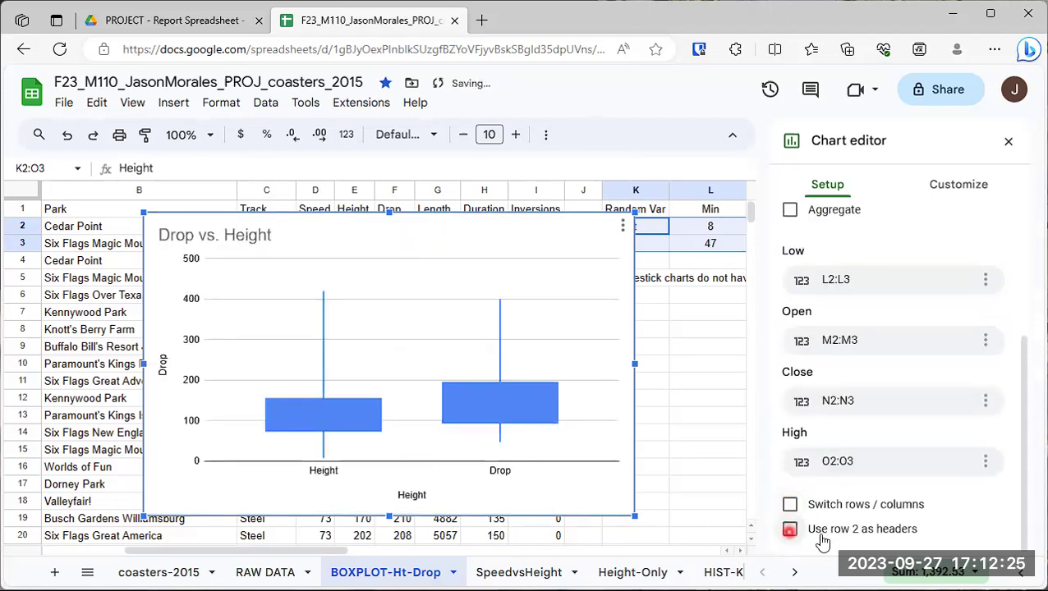
{"action": "left_click", "coordinate": [596, 471]}
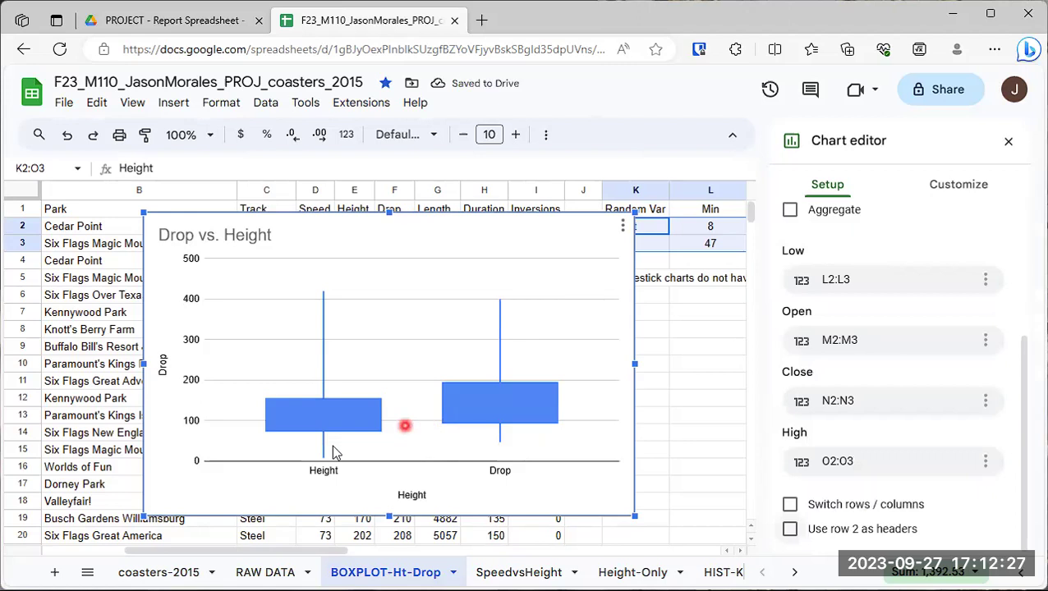